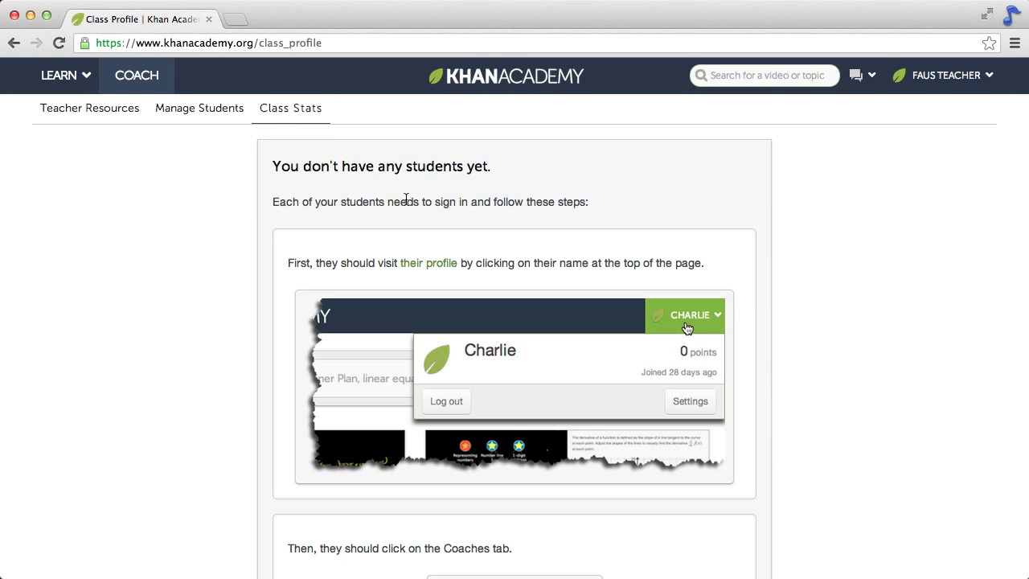
- Create a class list named Calculus on the student management page and close its student invitation form
left_click(204, 118)
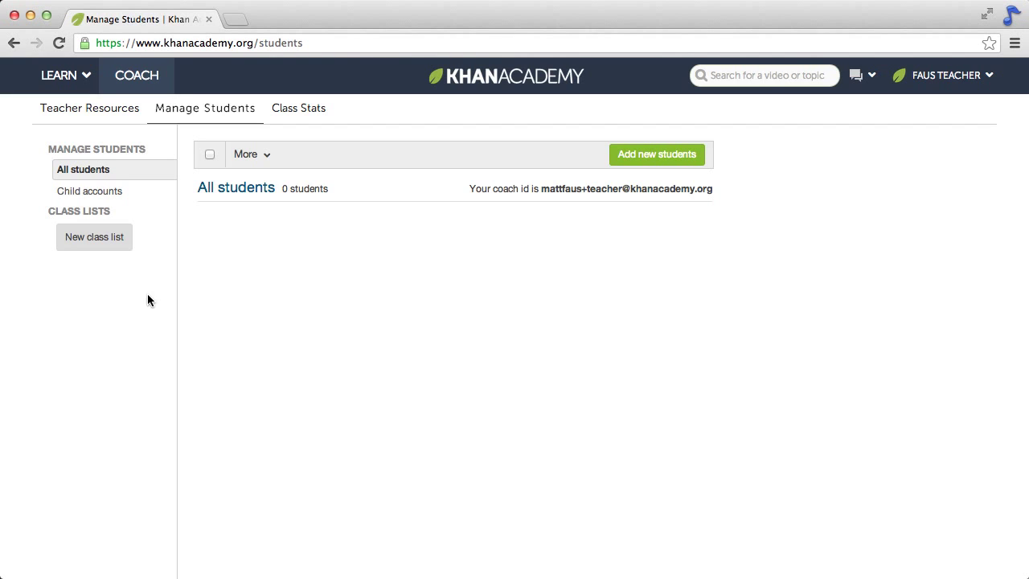
left_click(99, 248)
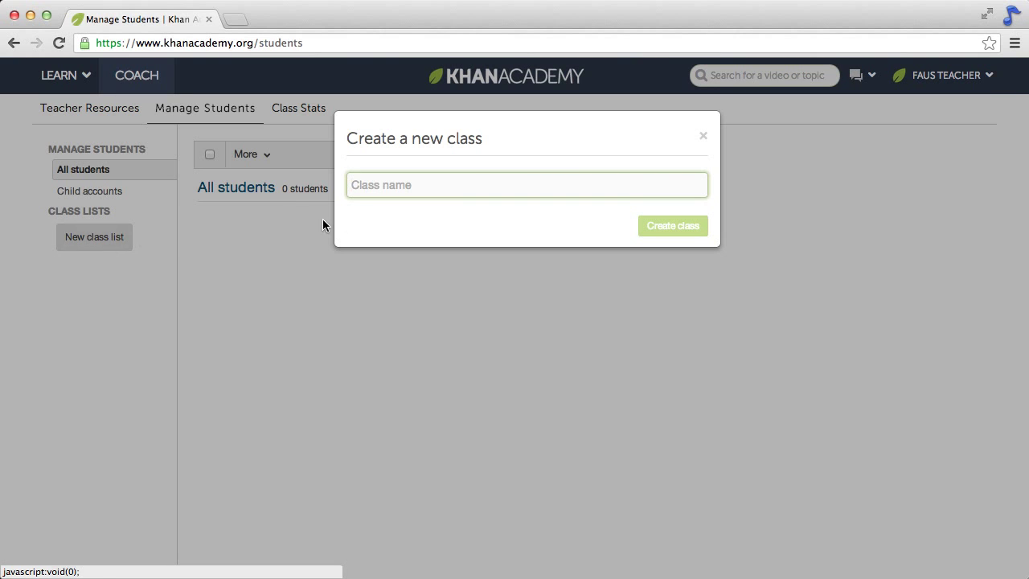
type("Calculus")
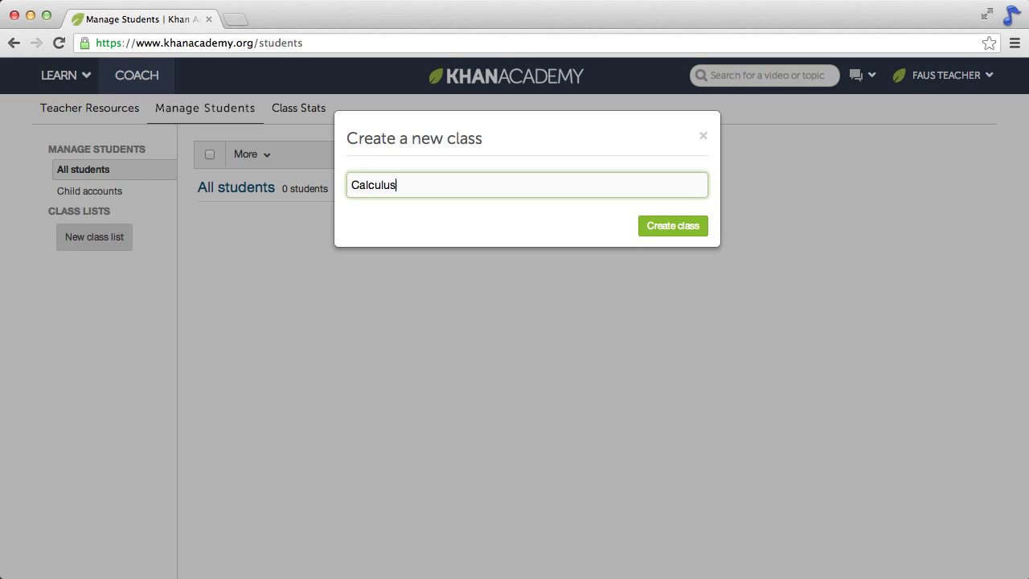
left_click(676, 225)
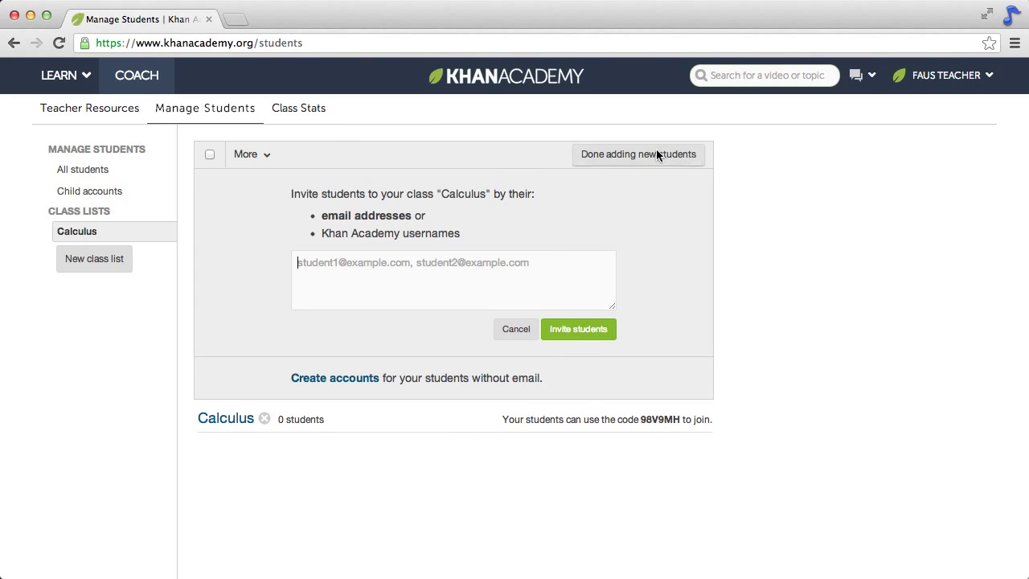
left_click(547, 287)
left_click(627, 156)
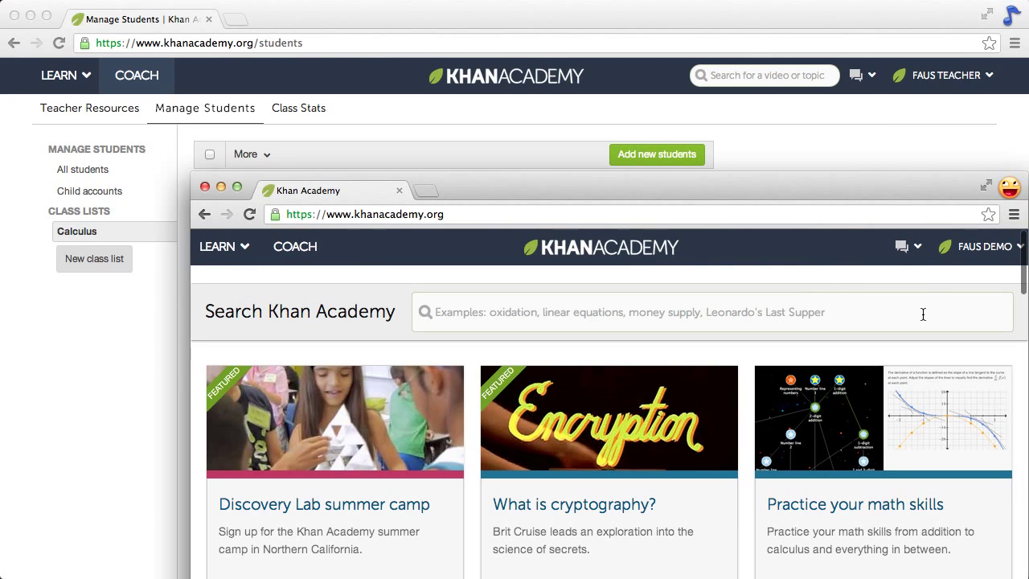
- Switch to the student account's browser window and open the Coaches page of its profile
left_click(988, 251)
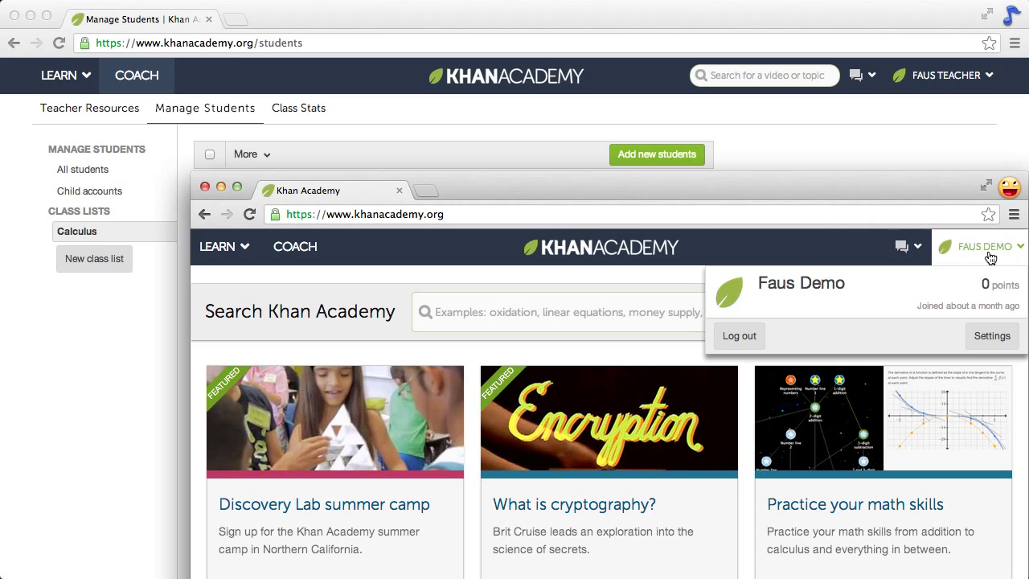
left_click(871, 288)
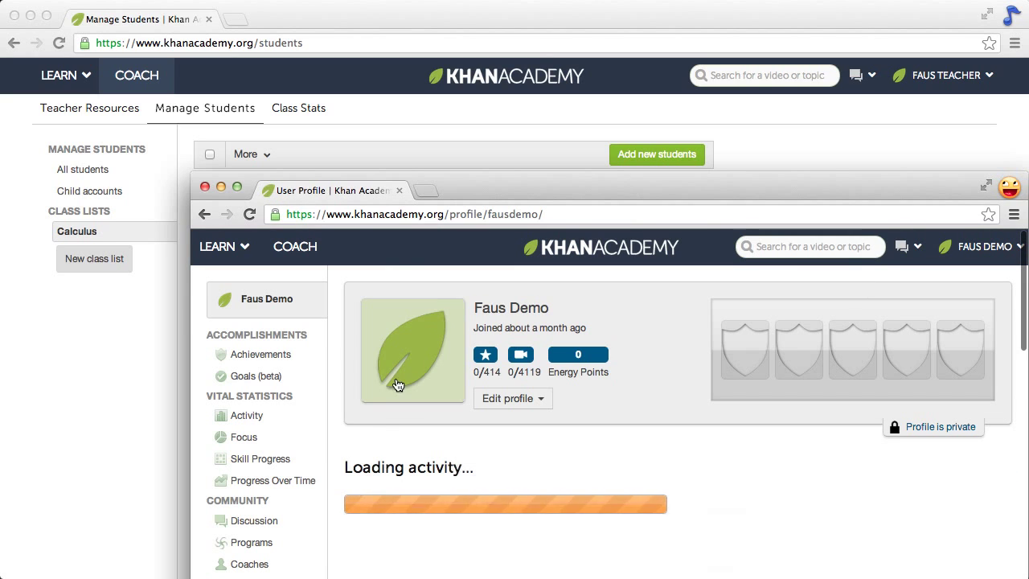
left_click(255, 563)
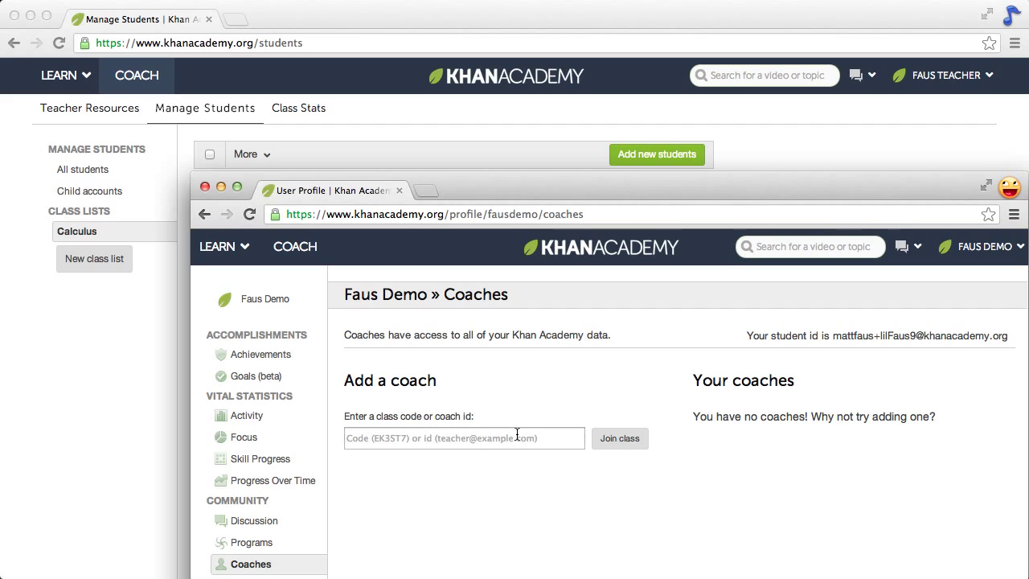
- Copy the Calculus class code in the teacher's window, and view the coach ID instructions in the list of all students
left_click(147, 370)
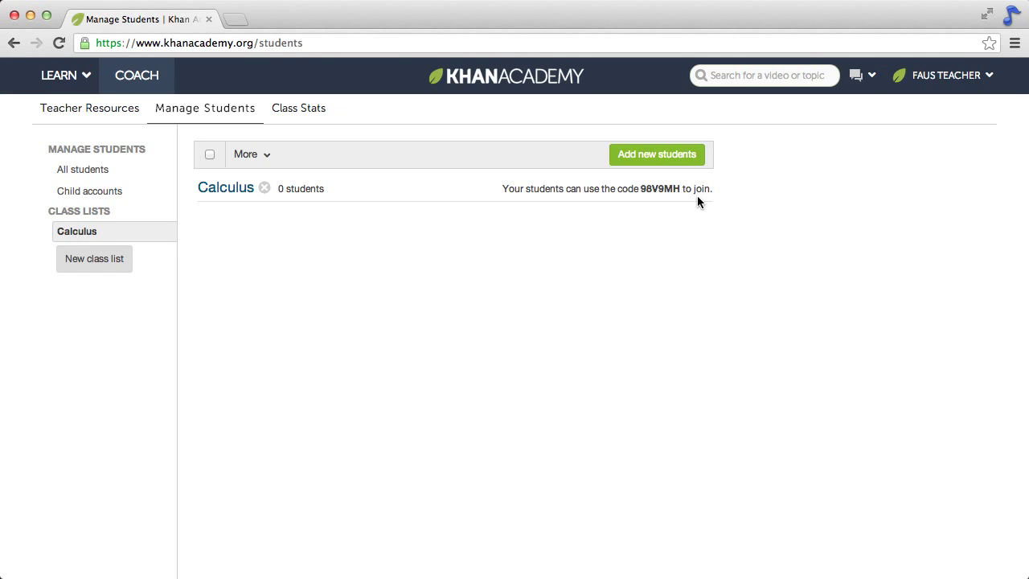
mouse_move(666, 188)
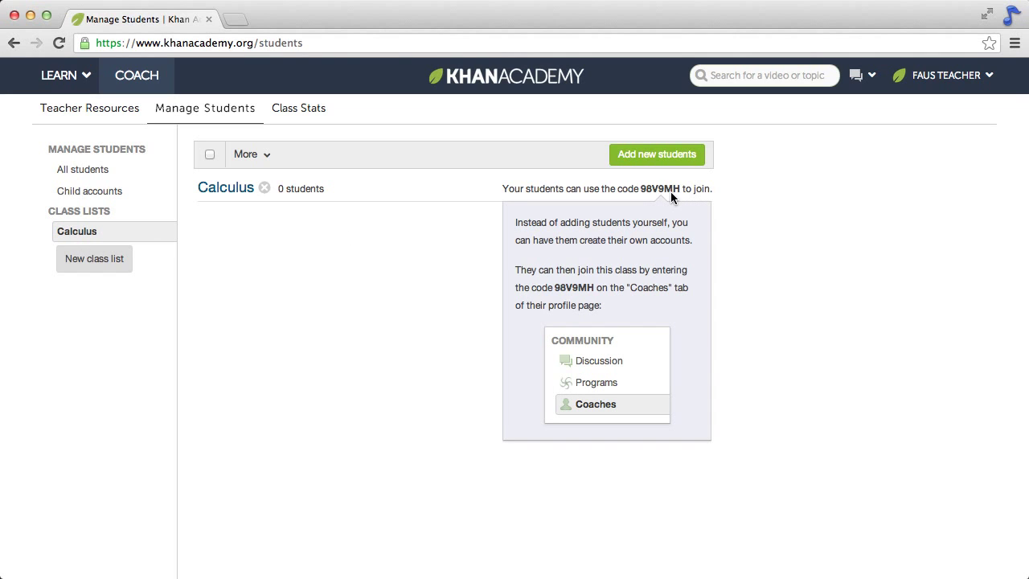
double_click(650, 188)
key("super+c")
left_click(95, 170)
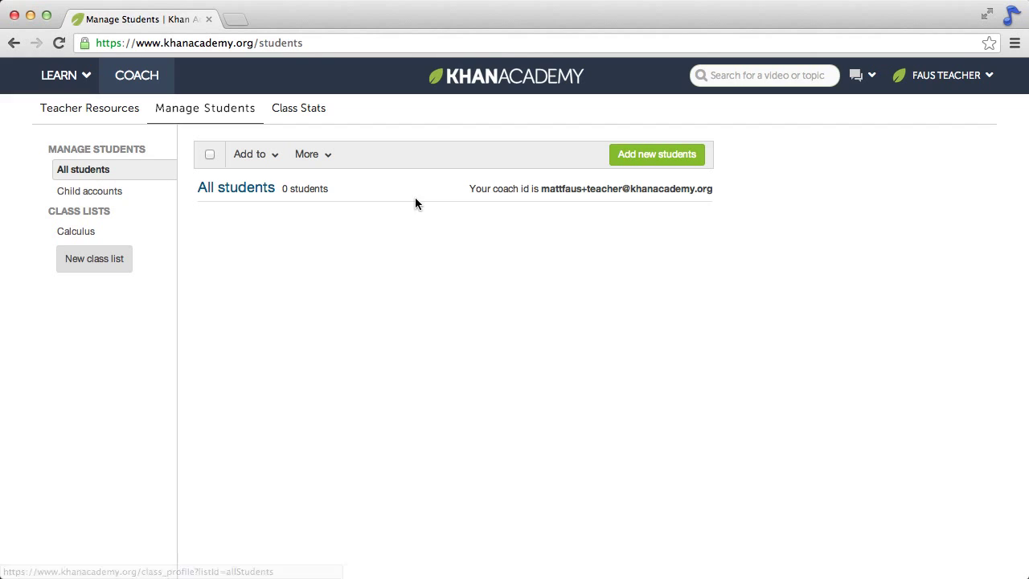
mouse_move(547, 188)
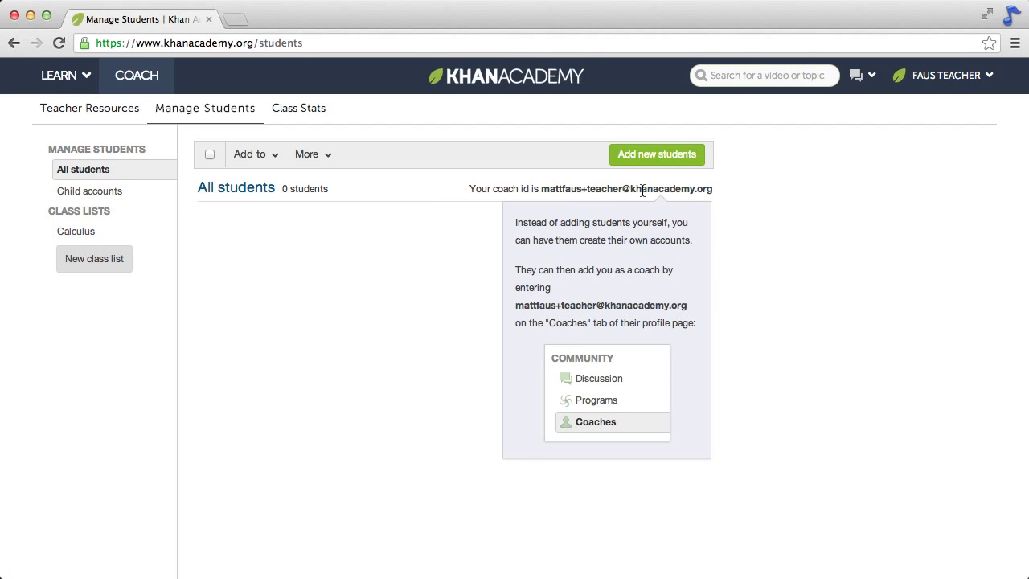
- Join the Calculus class from the student account by pasting the copied class code on its Coaches page
left_click(512, 575)
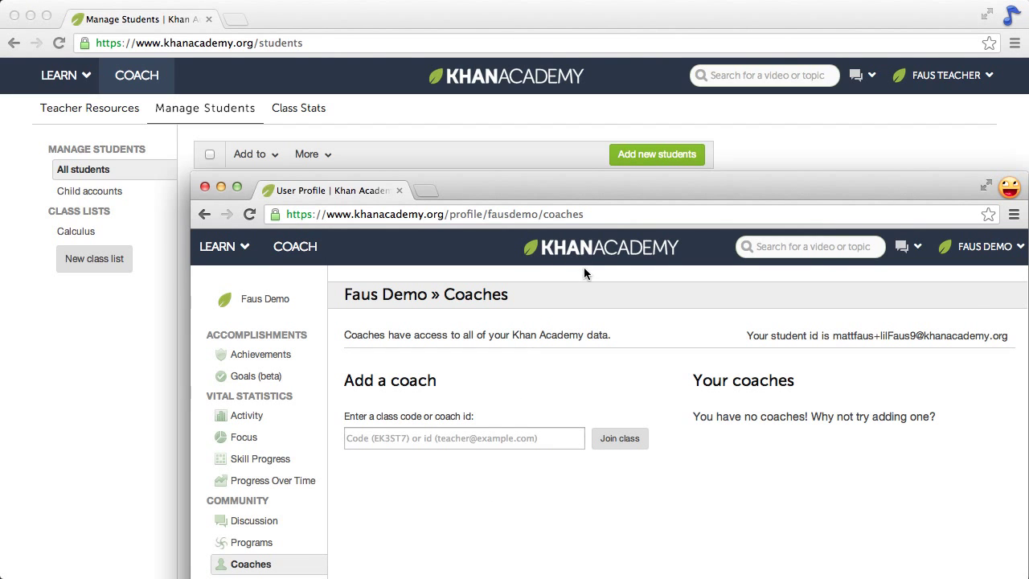
left_click(418, 443)
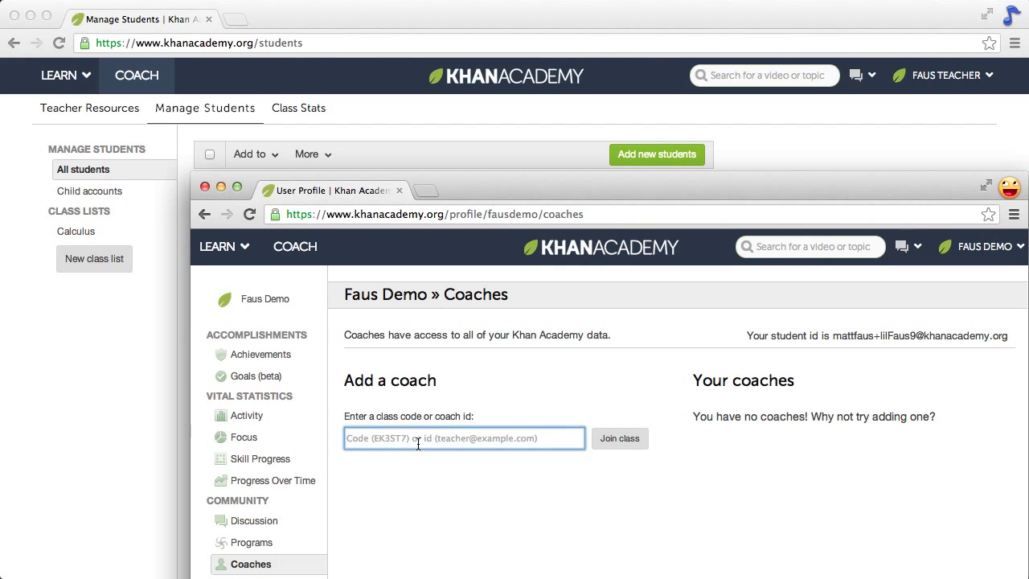
key("super+v")
left_click(617, 442)
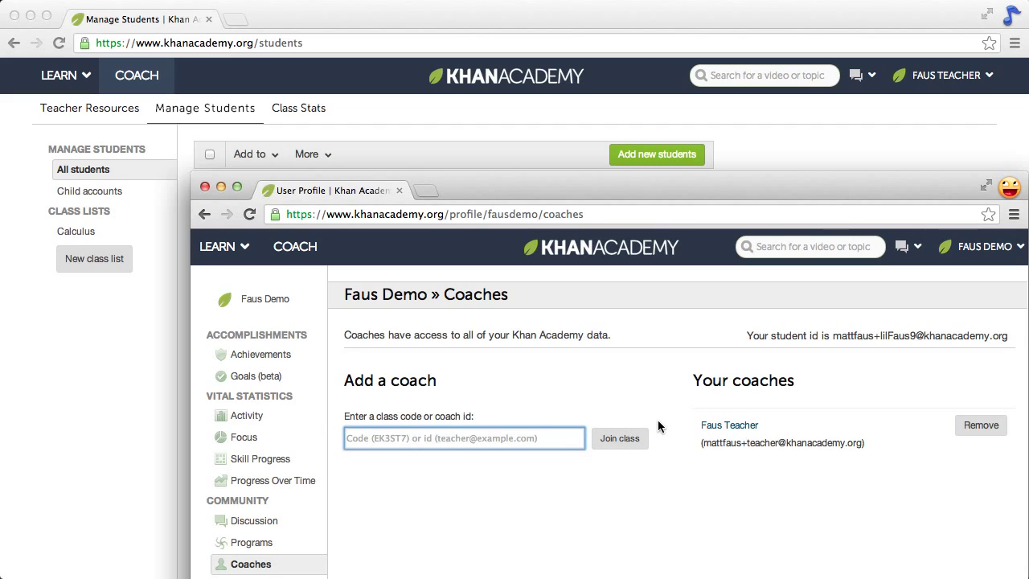
- Reload the teacher's student management page and check the student entries in the Calculus class and in all students
left_click(139, 371)
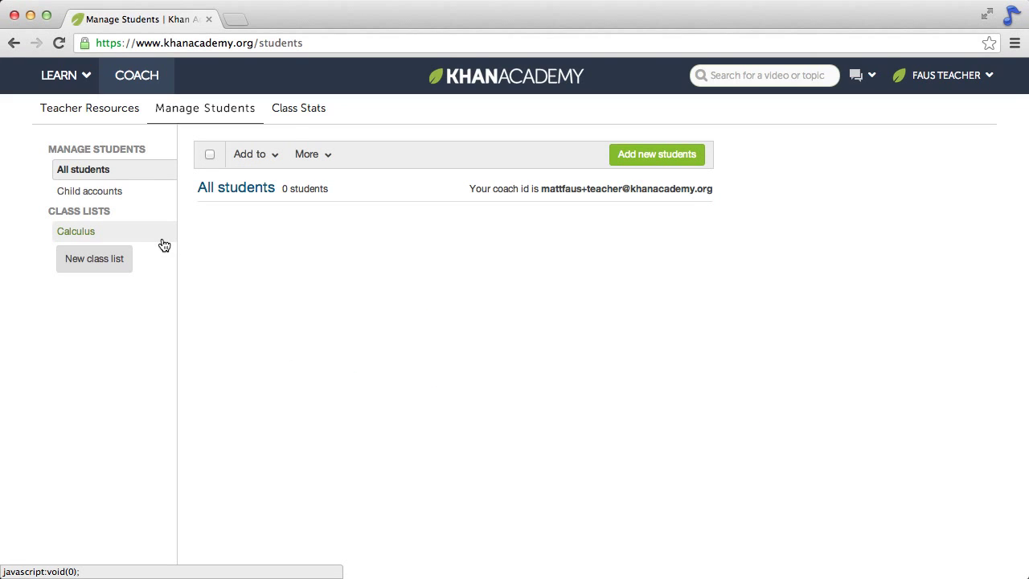
key("super+r")
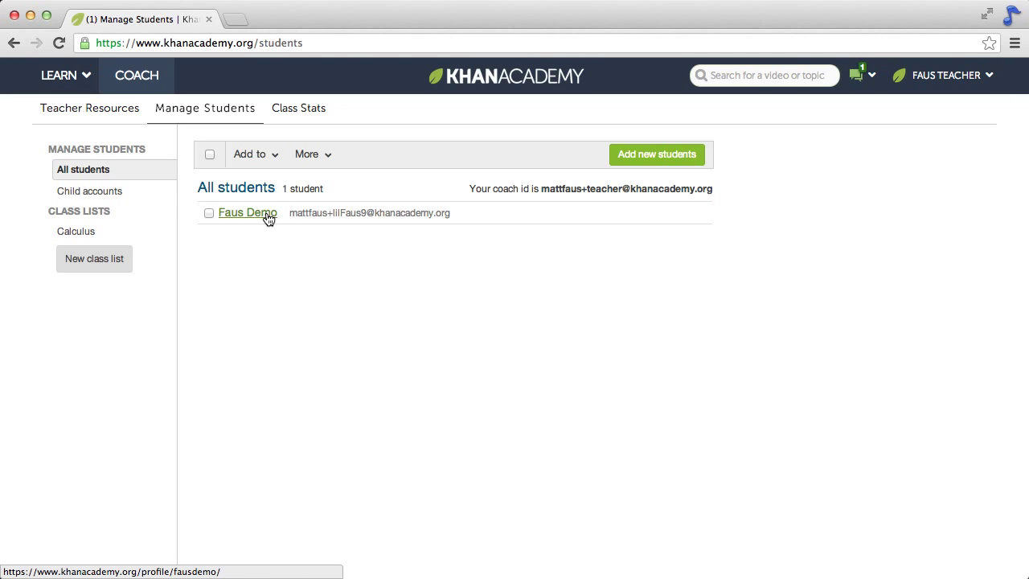
left_click(103, 240)
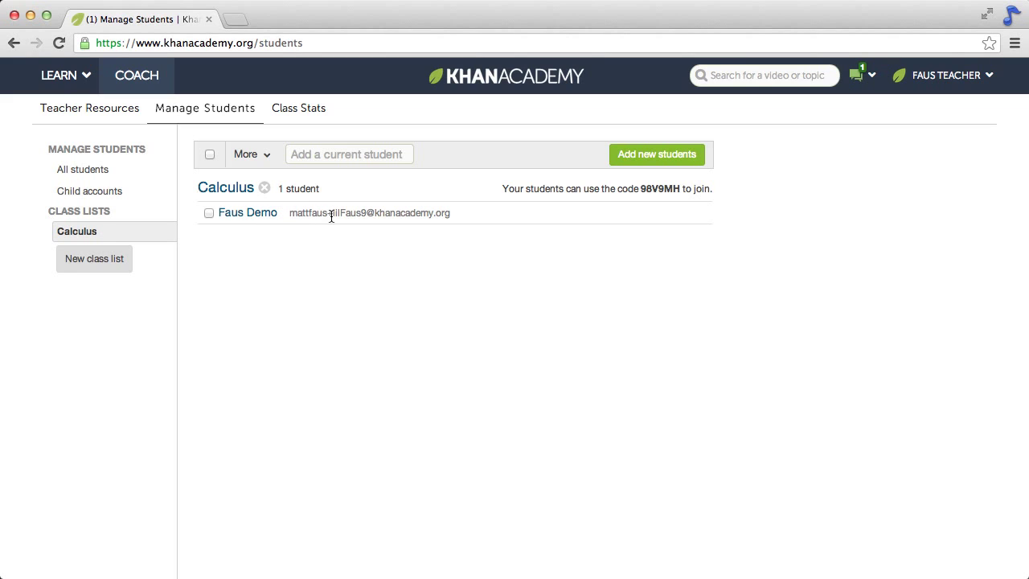
left_click(134, 175)
mouse_move(591, 194)
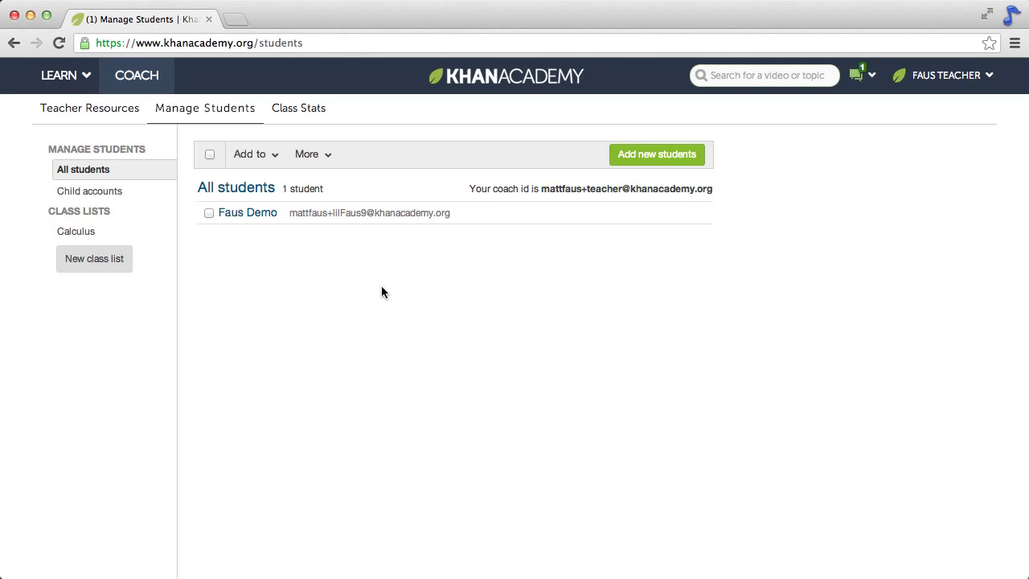
- Select the student in the list of all students and add them to the Calculus class
left_click(208, 213)
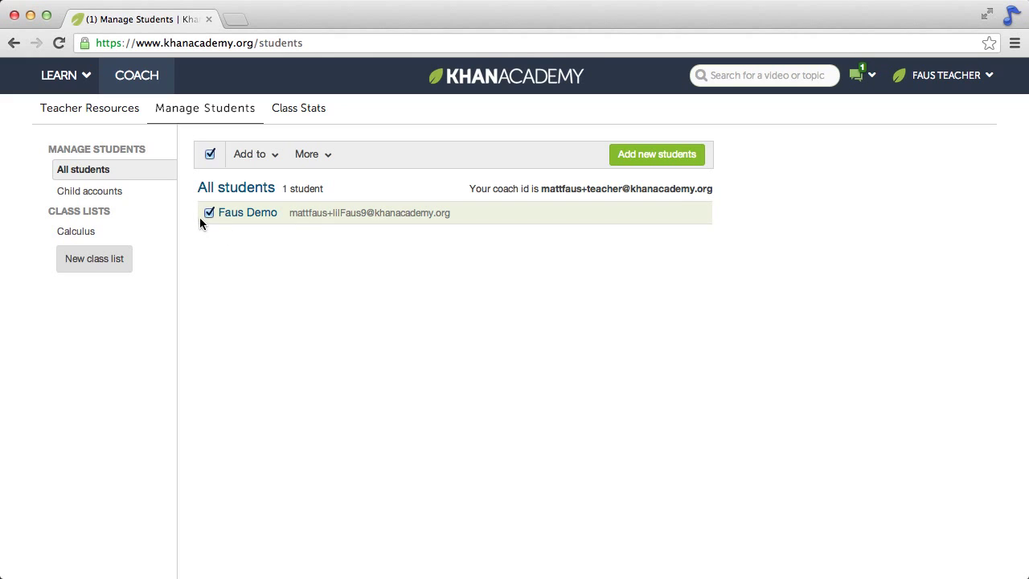
left_click(327, 154)
left_click(270, 157)
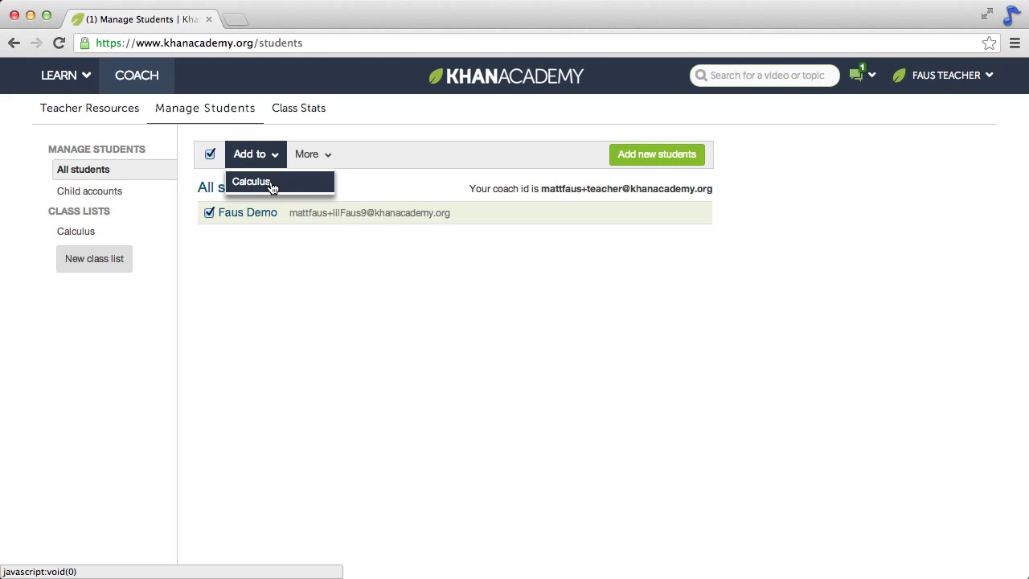
left_click(277, 189)
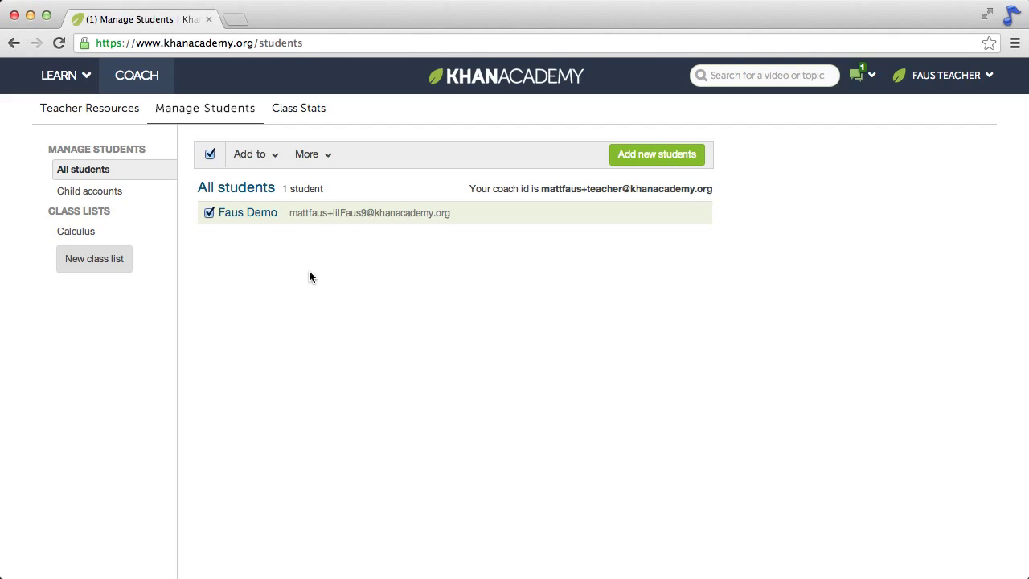
- Open the Calculus class's student invitation form and copy the student e-mail addresses in B2:B6 of the Calculus spreadsheet
left_click(93, 240)
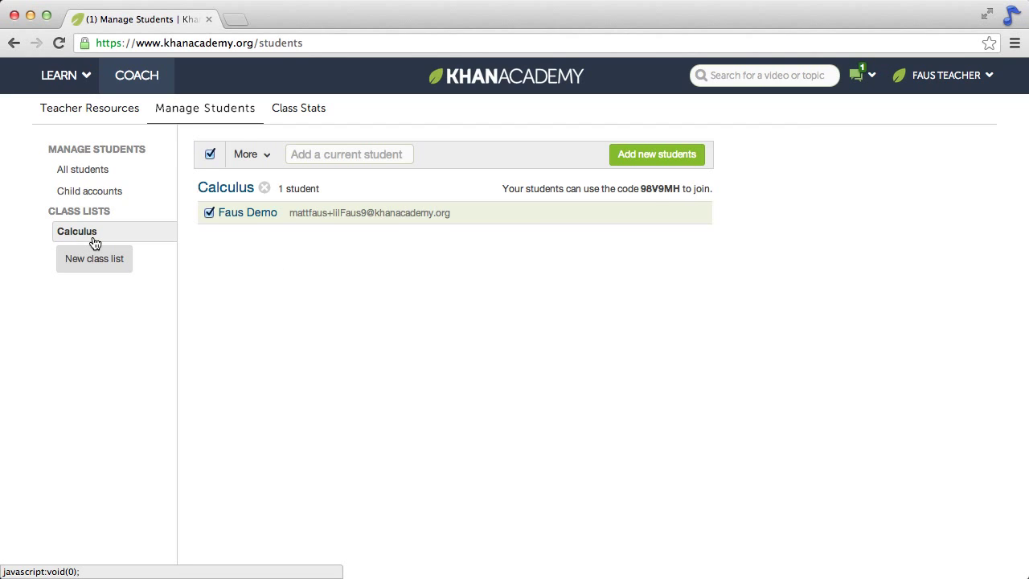
left_click(671, 160)
key("super+Tab")
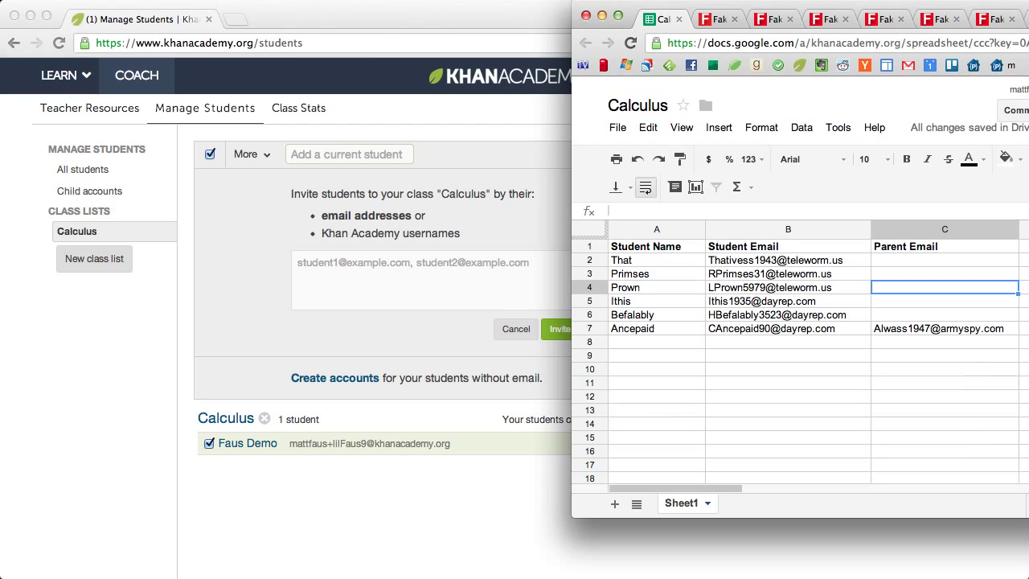
left_click_drag(967, 8, 896, 42)
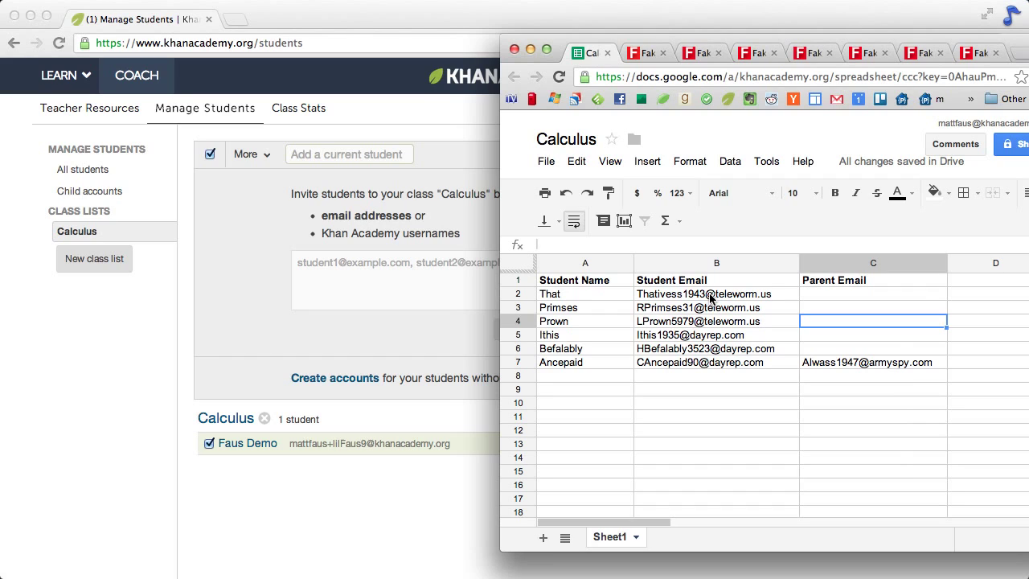
left_click_drag(710, 299, 709, 354)
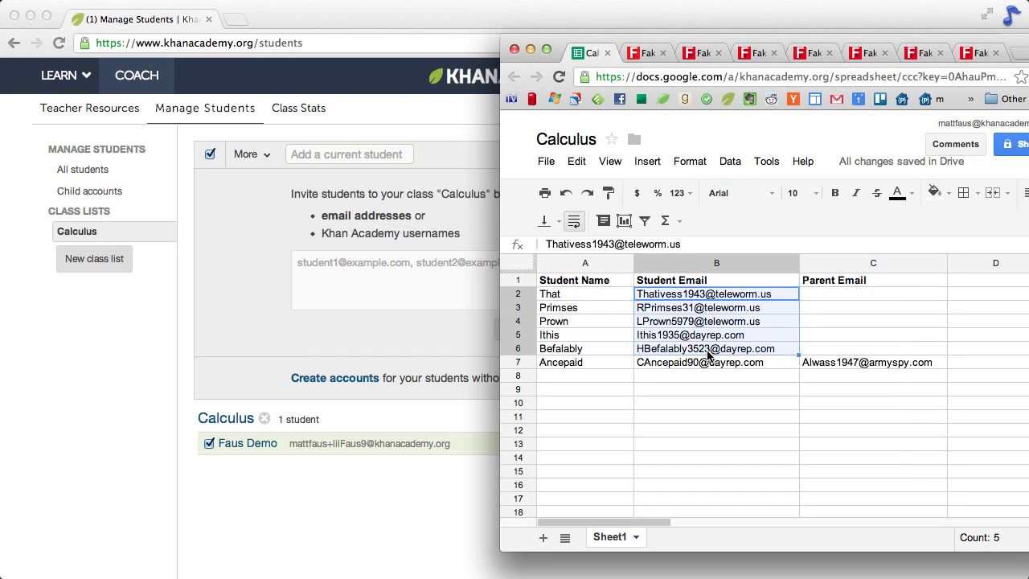
key("super+c")
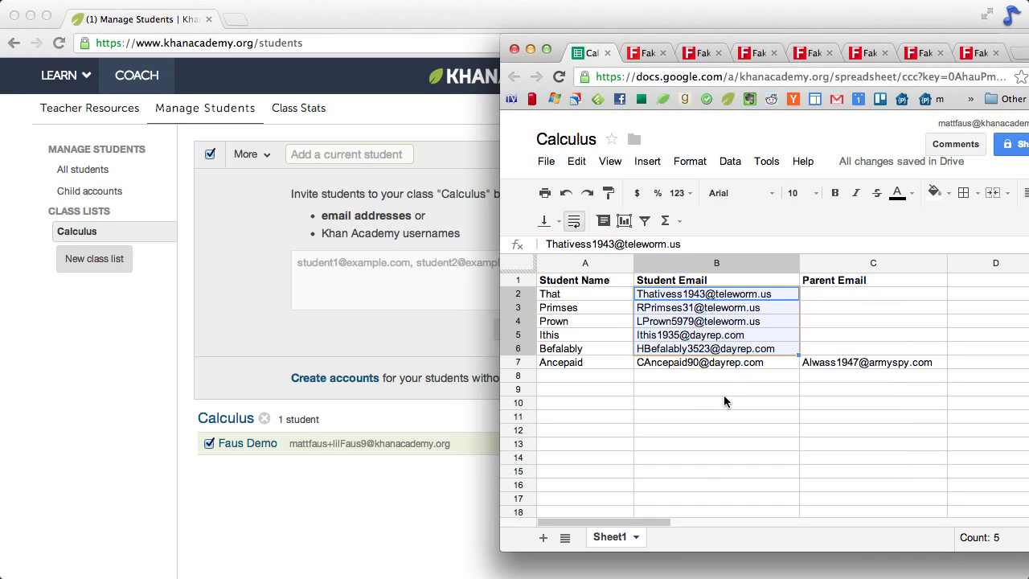
- Paste the five copied e-mail addresses into the Calculus invitation form, send the invitations and review the pending students
left_click(401, 323)
left_click(620, 163)
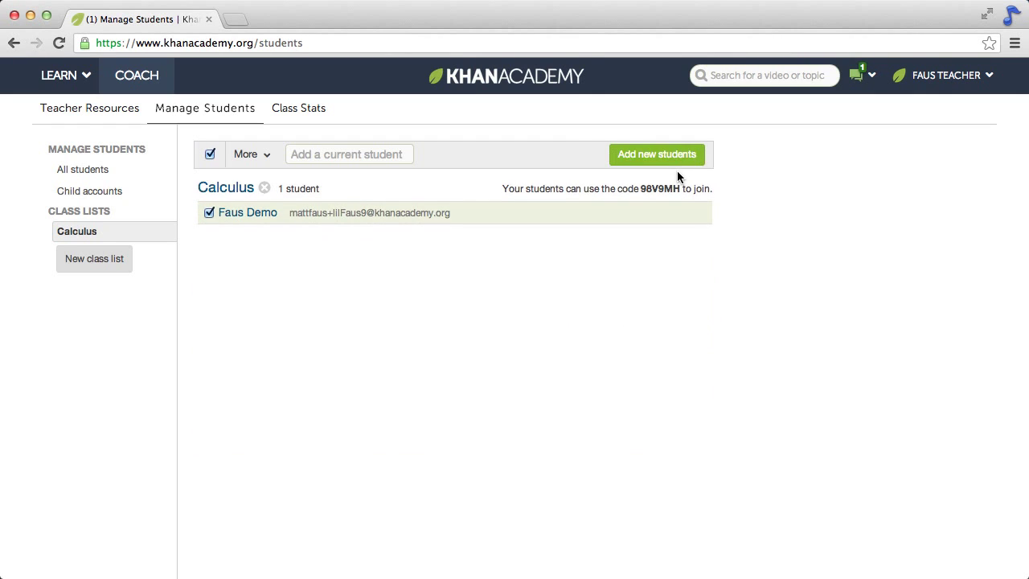
left_click(653, 159)
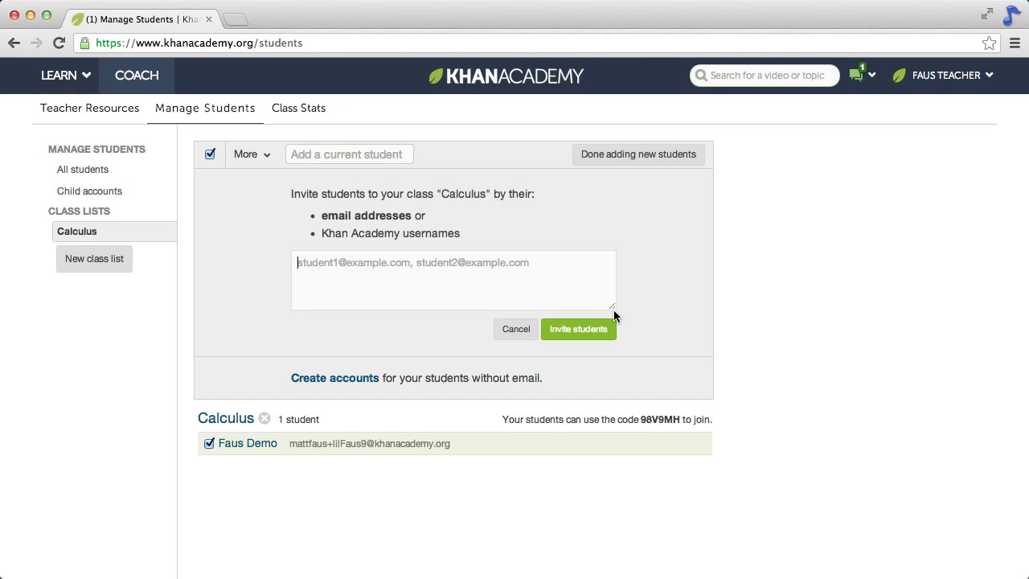
key("super+grave")
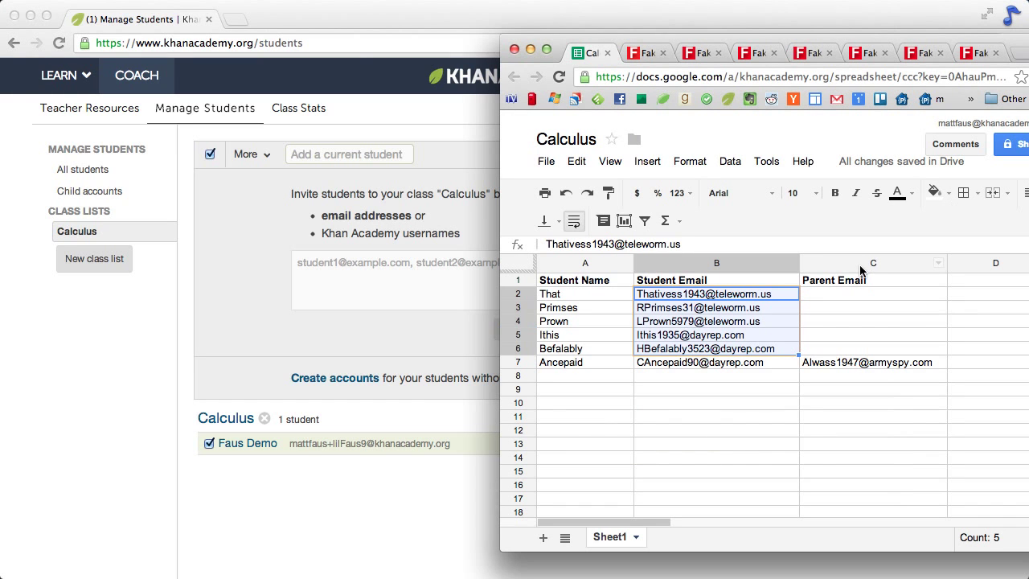
left_click(466, 287)
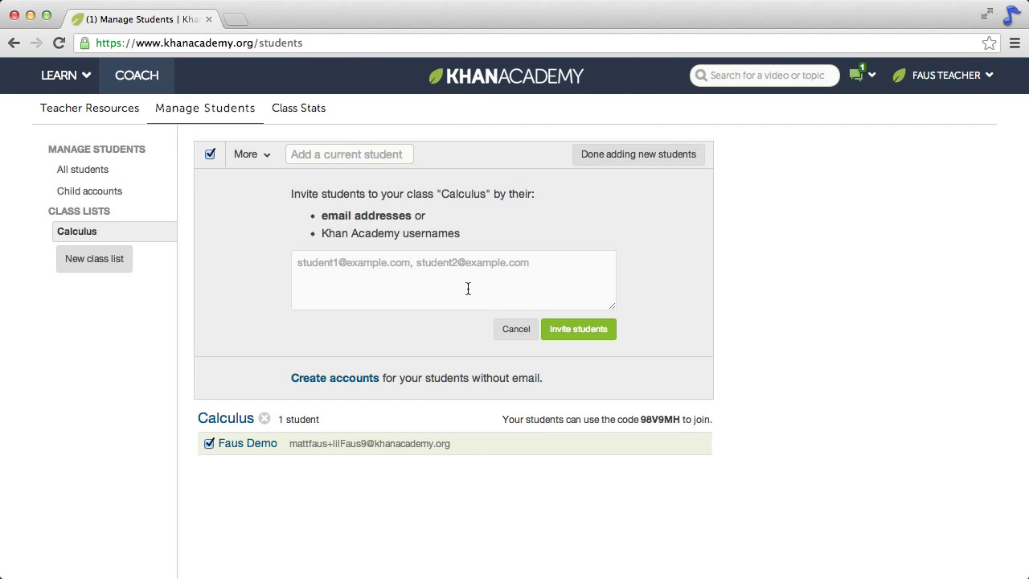
key("super+v")
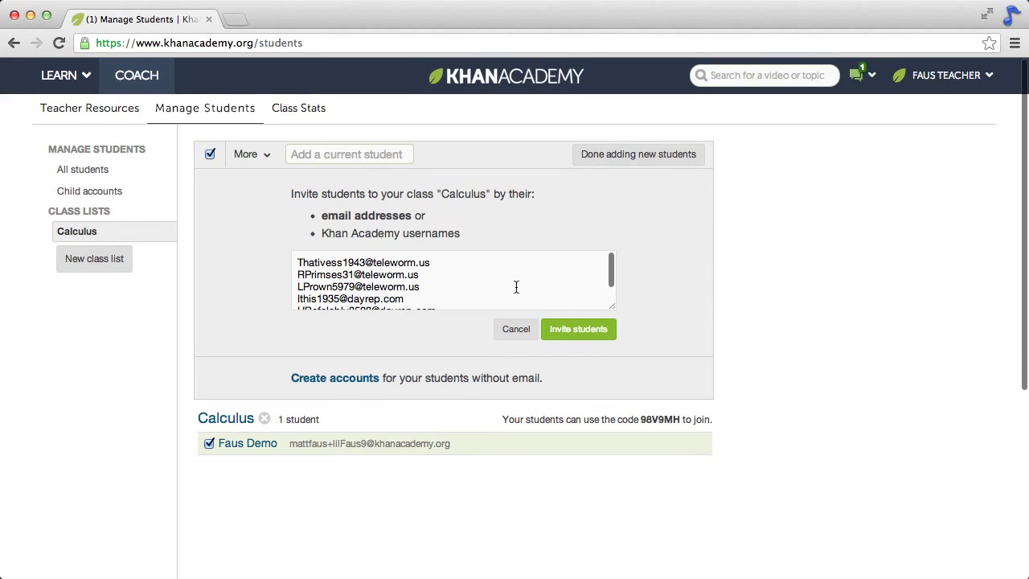
left_click(579, 330)
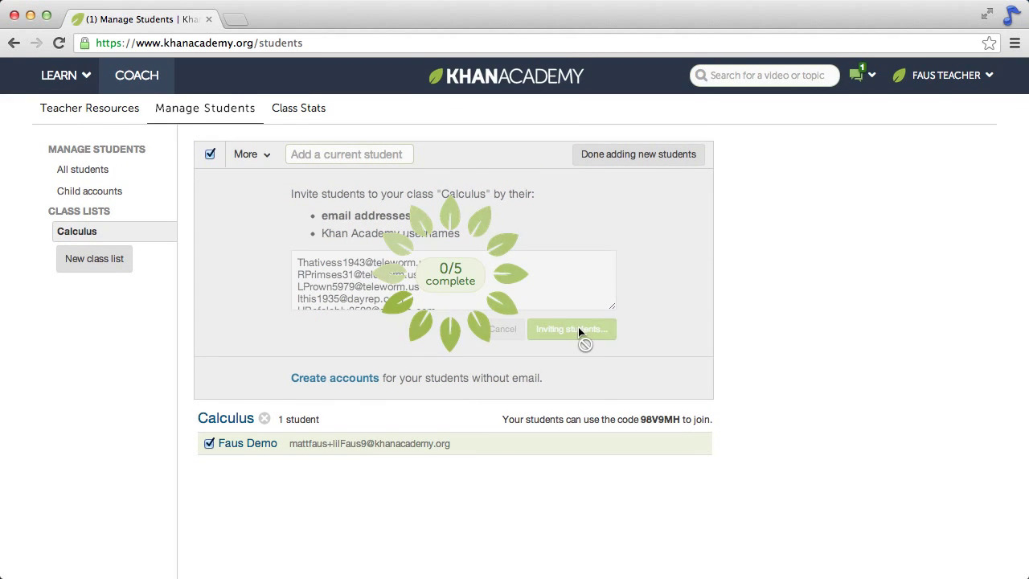
scroll(647, 270, "down", 1)
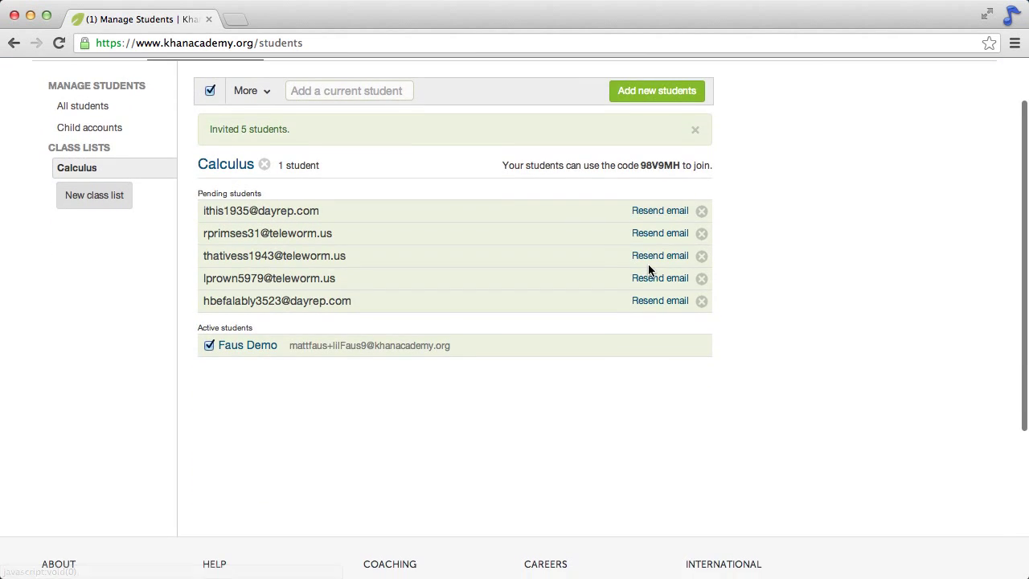
scroll(648, 270, "up", 3)
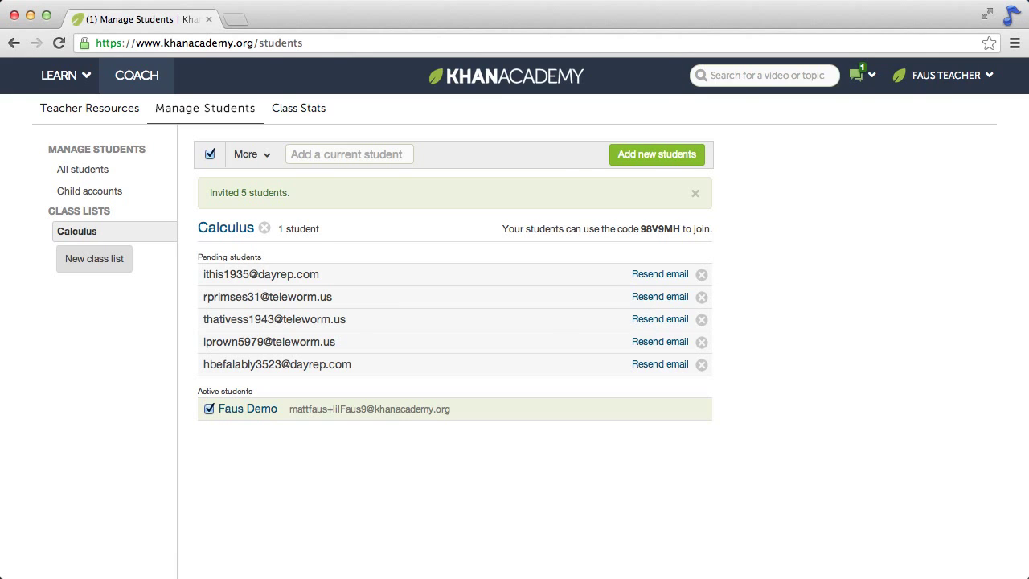
- Examine the class invitation e-mail in the first invited student's inbox, then return to the teacher's Calculus class list
key("super+grave")
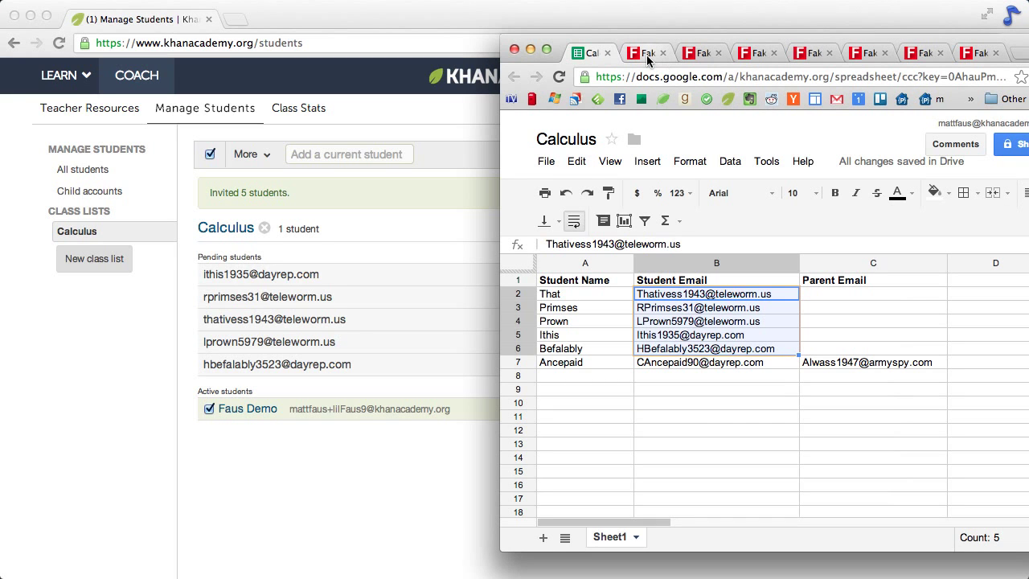
left_click(420, 318)
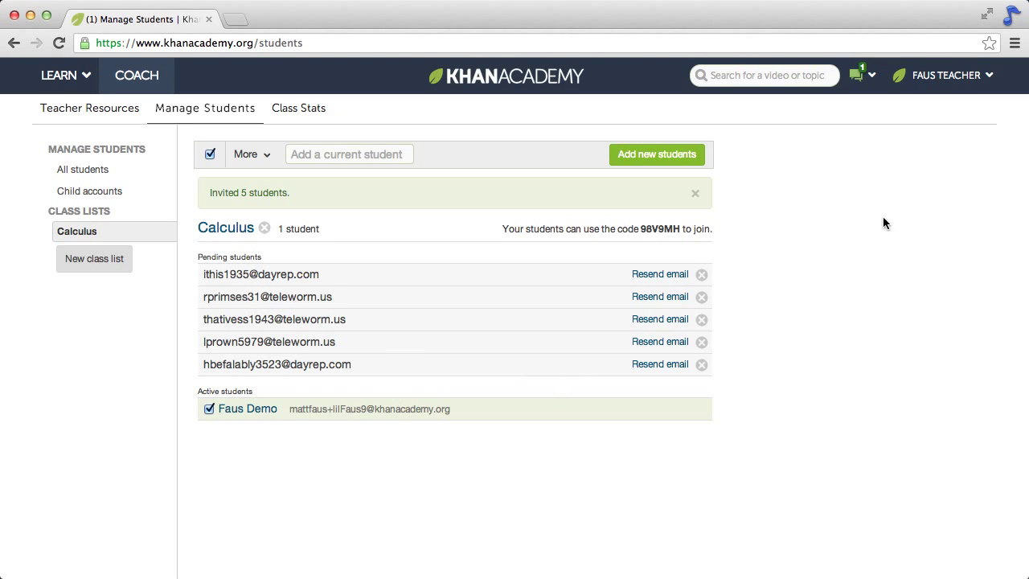
key("super+grave")
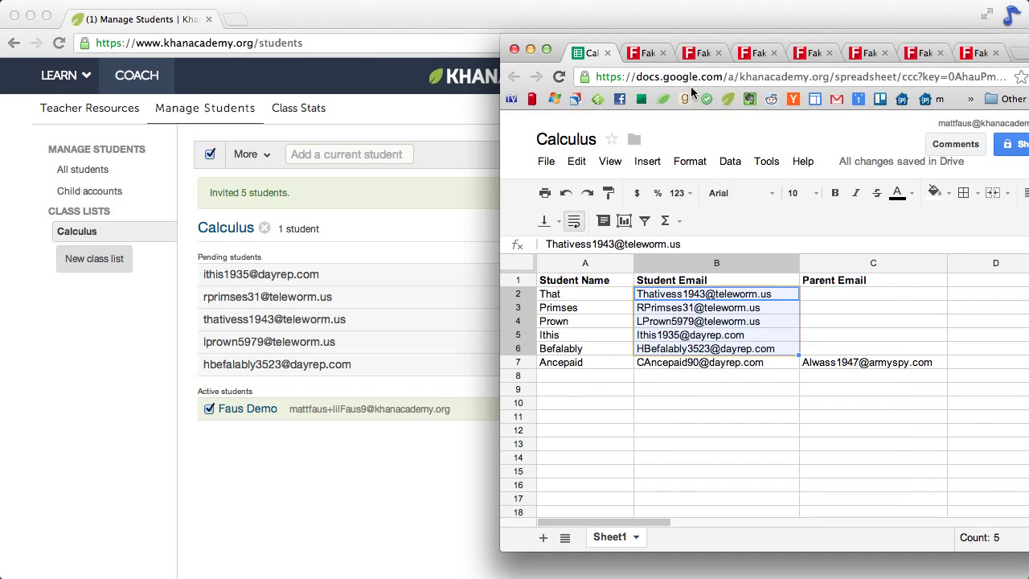
left_click(641, 53)
scroll(787, 324, "down", 4)
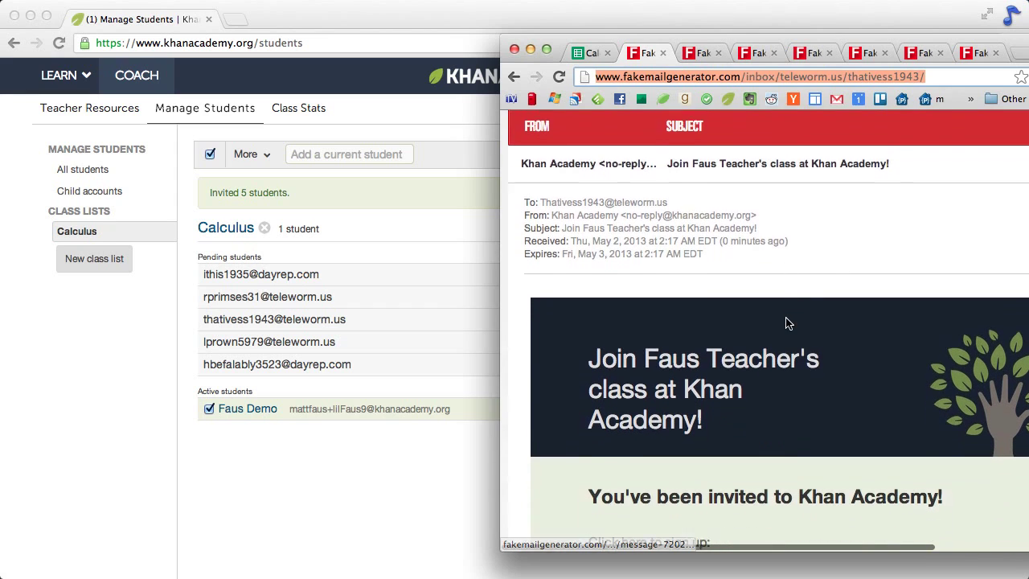
left_click_drag(848, 43, 746, 51)
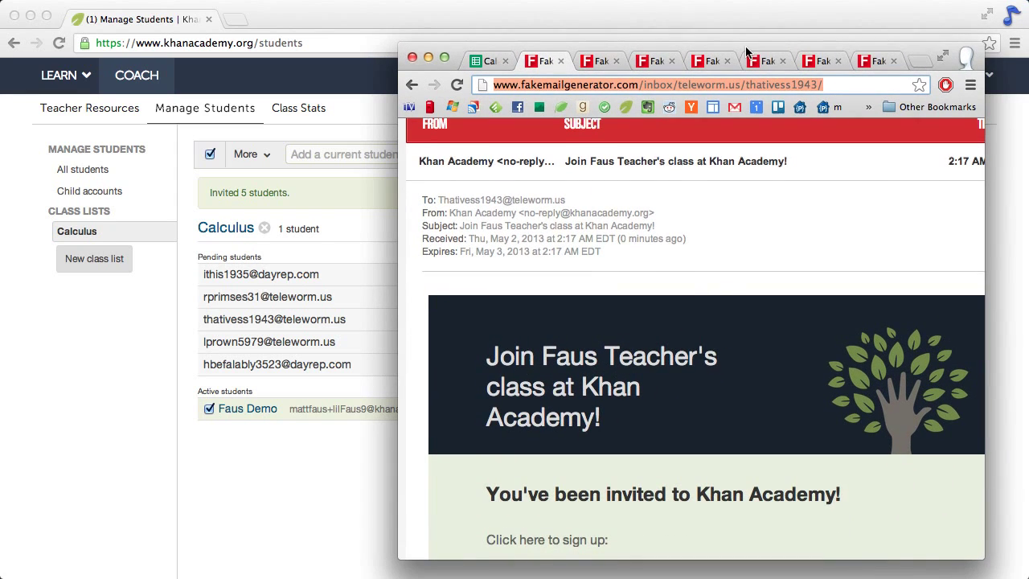
scroll(776, 201, "down", 3)
scroll(777, 206, "down", 1)
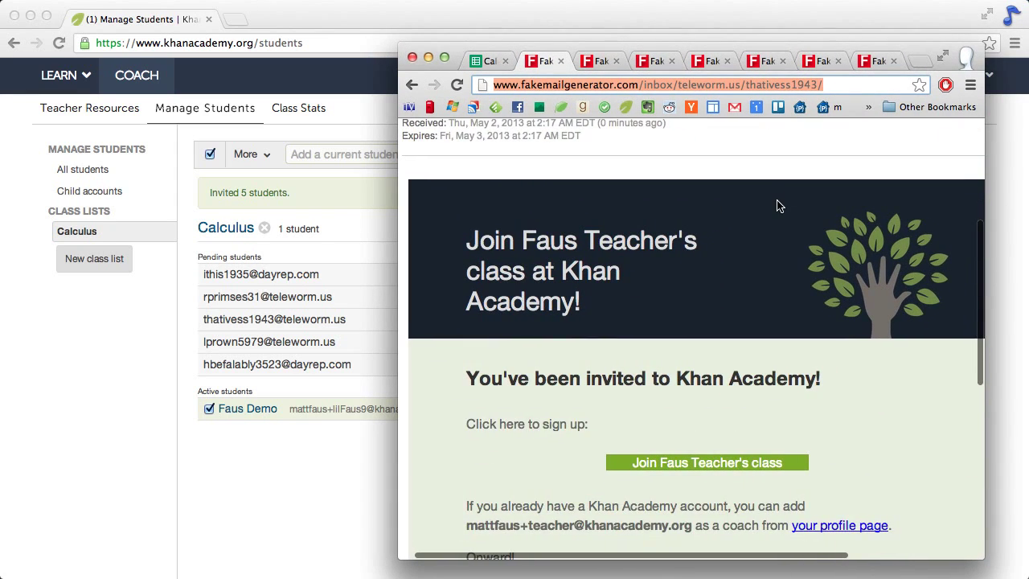
scroll(602, 230, "down", 3)
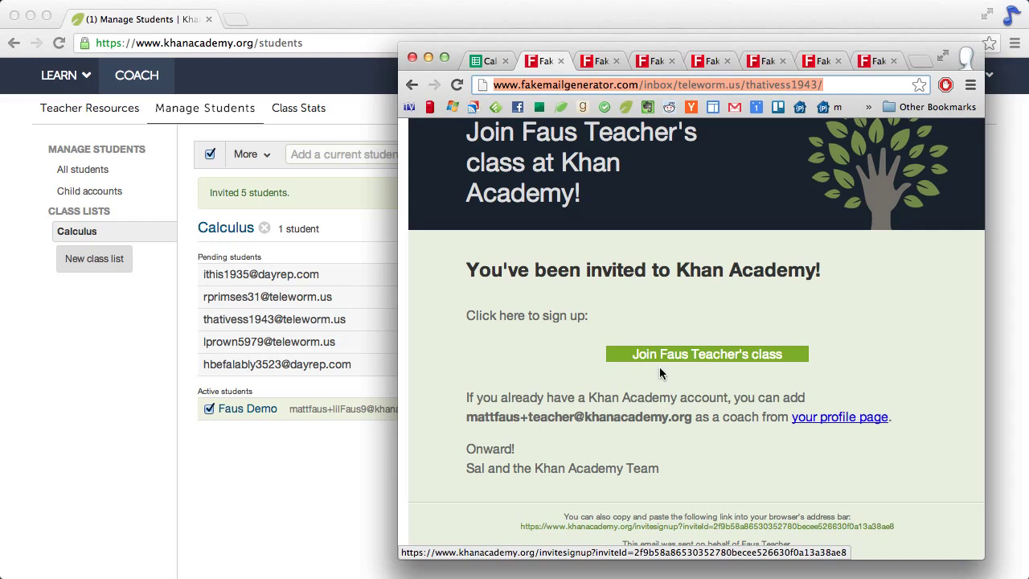
left_click(336, 487)
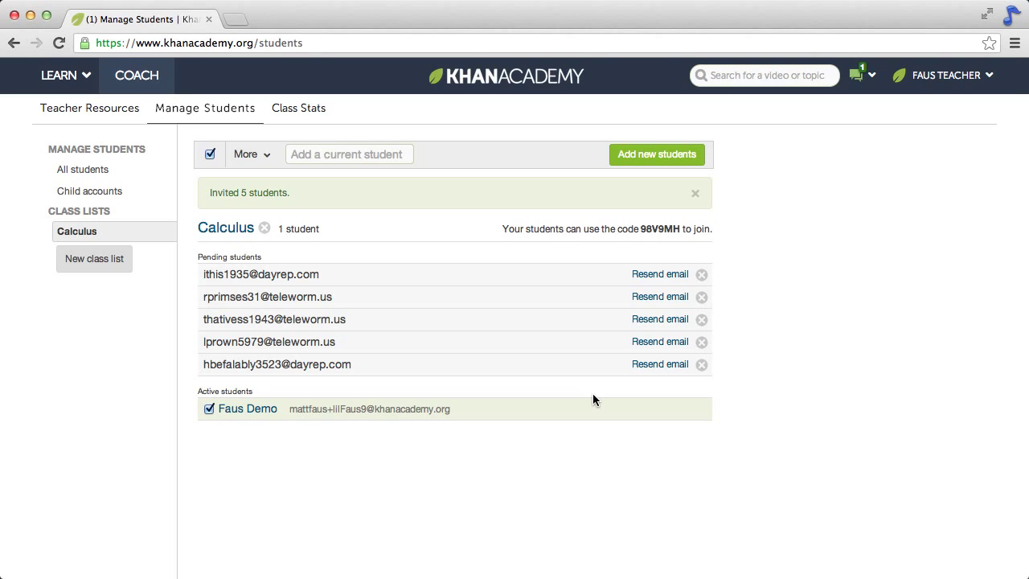
- Open the Calculus class's account creation form for students without e-mail and enter the username newChildStudent and the student's password
left_click(654, 157)
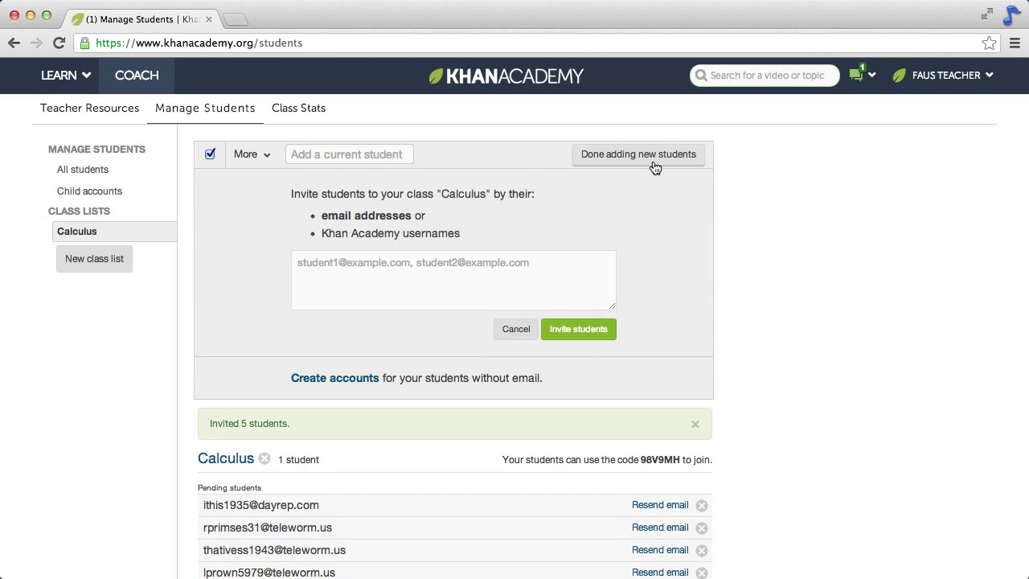
left_click(332, 379)
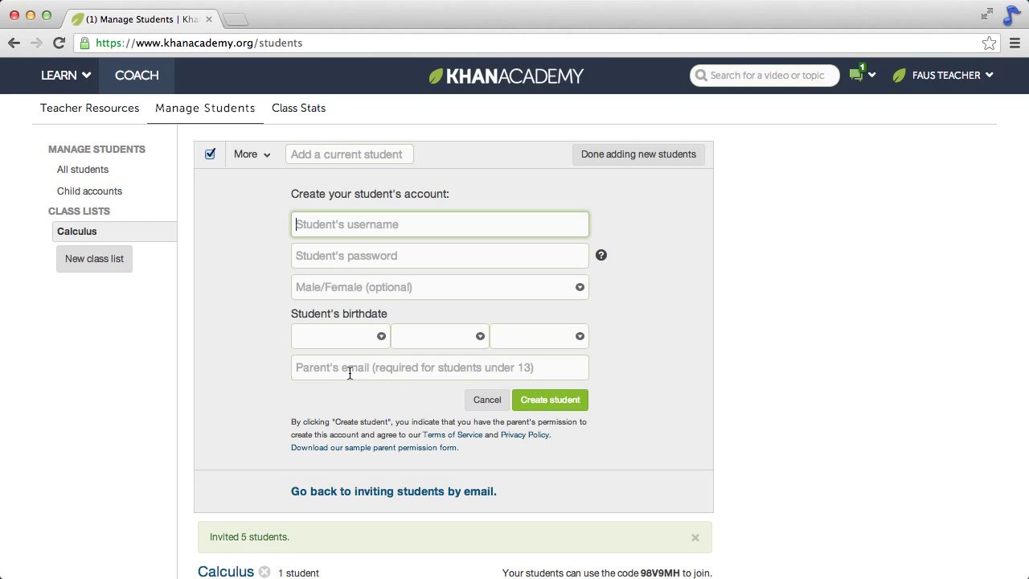
key("super+Tab")
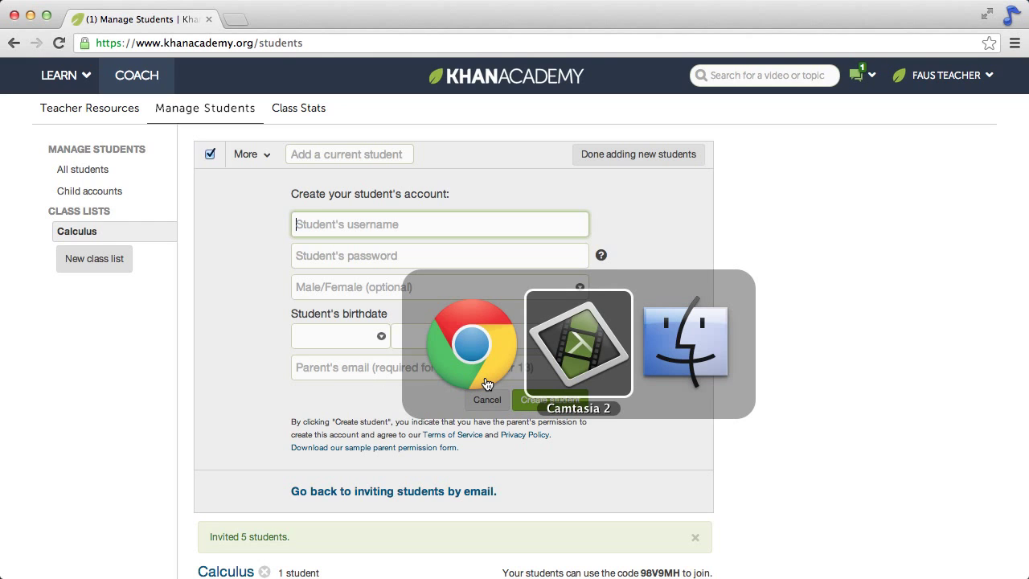
left_click(484, 376)
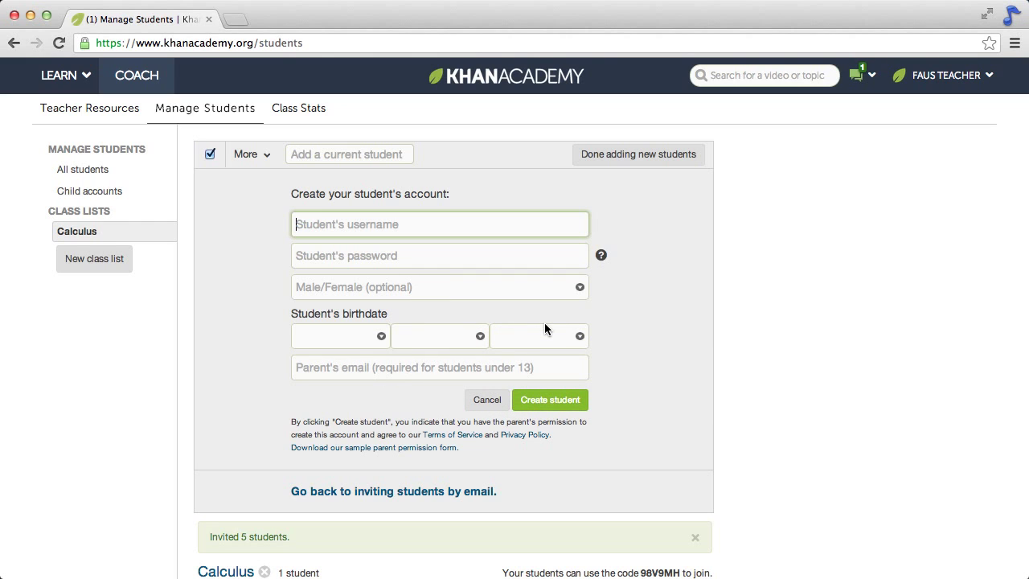
type("newS")
key("BackSpace")
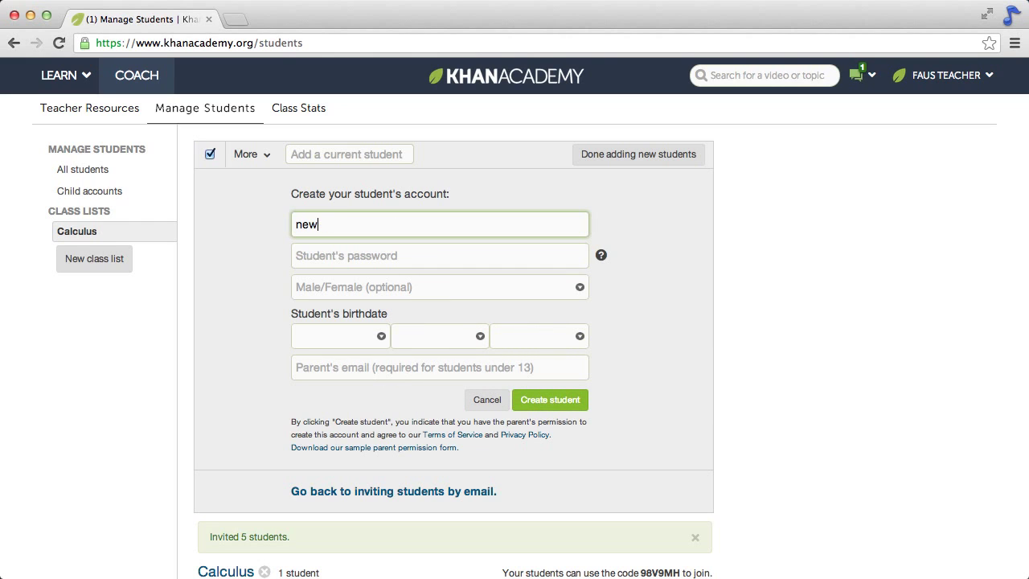
type("ChildStudent")
key("Tab")
type("password")
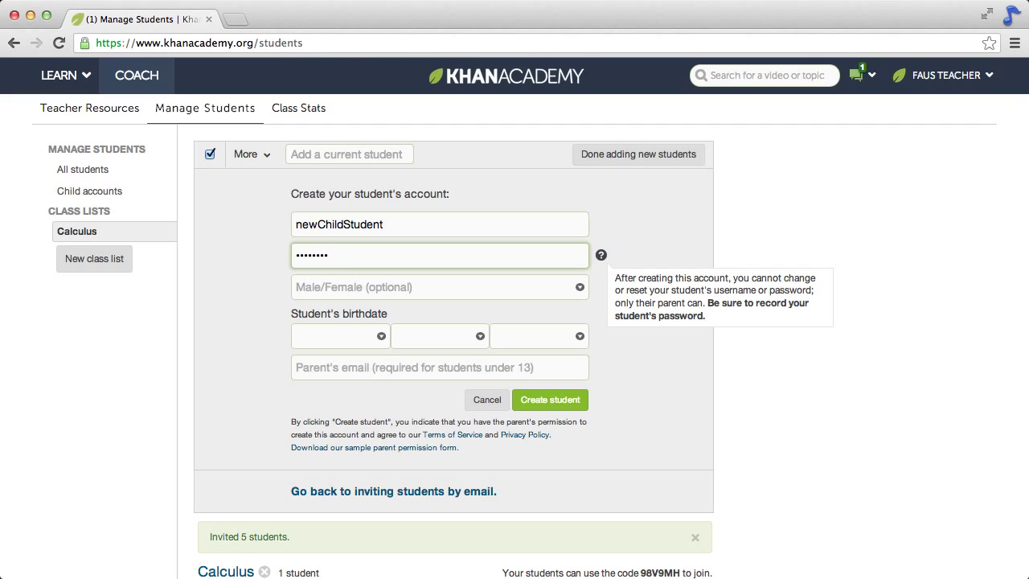
- Set the new student's gender to Male and fill in the month, day and year of the birthdate
key("Tab")
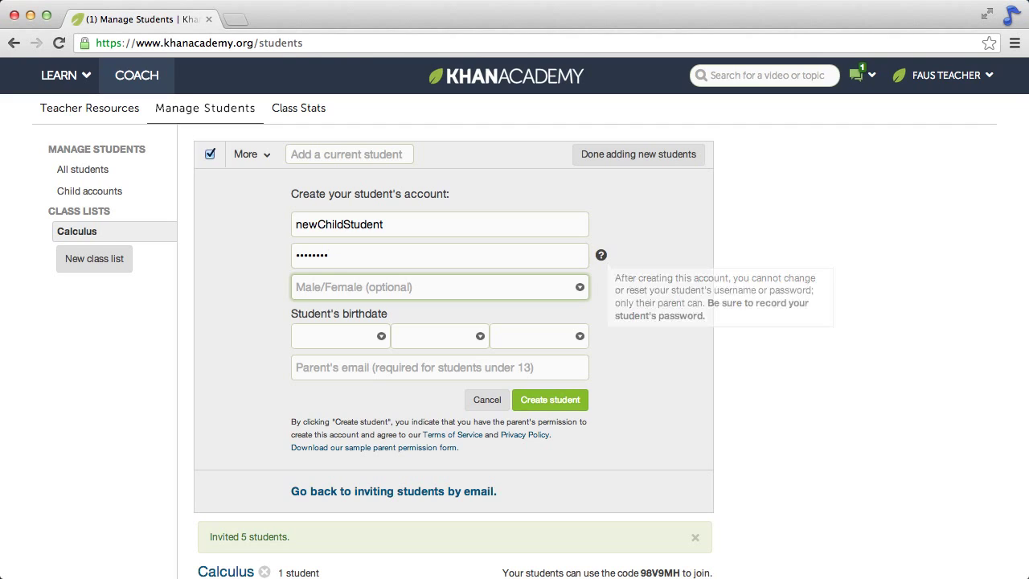
key("m")
key("Tab")
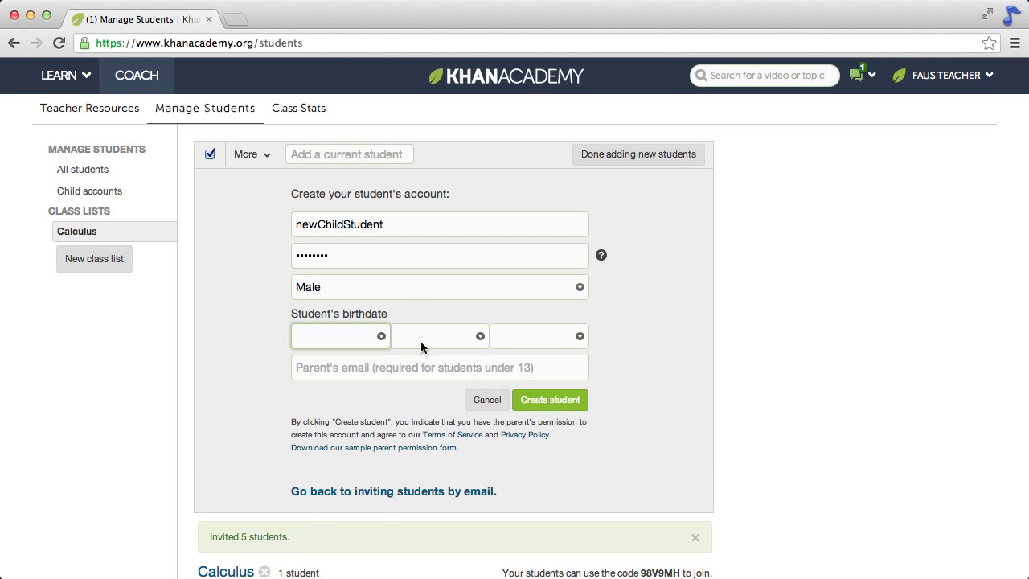
left_click(361, 336)
left_click(321, 365)
left_click(438, 336)
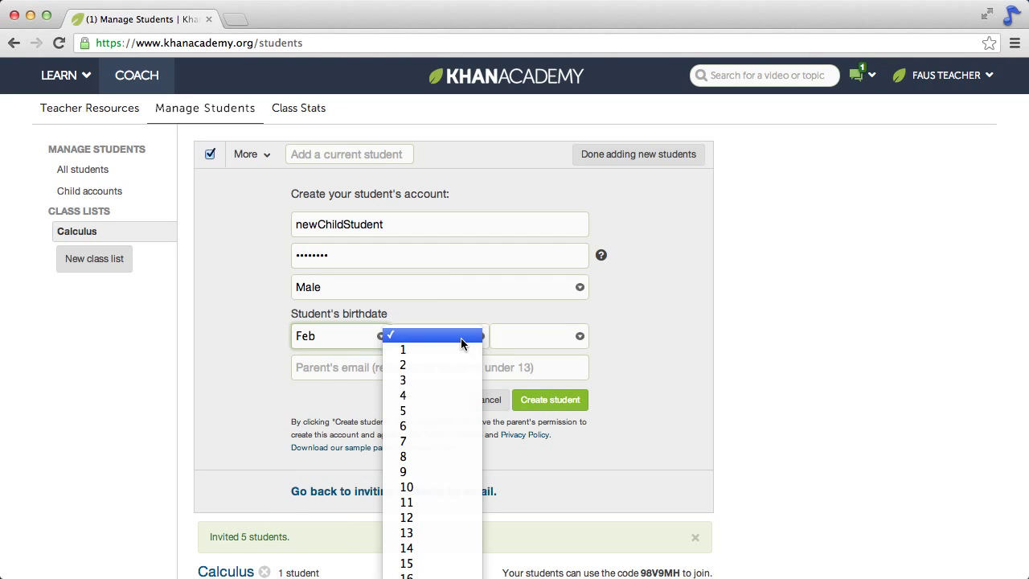
left_click(444, 381)
left_click(551, 336)
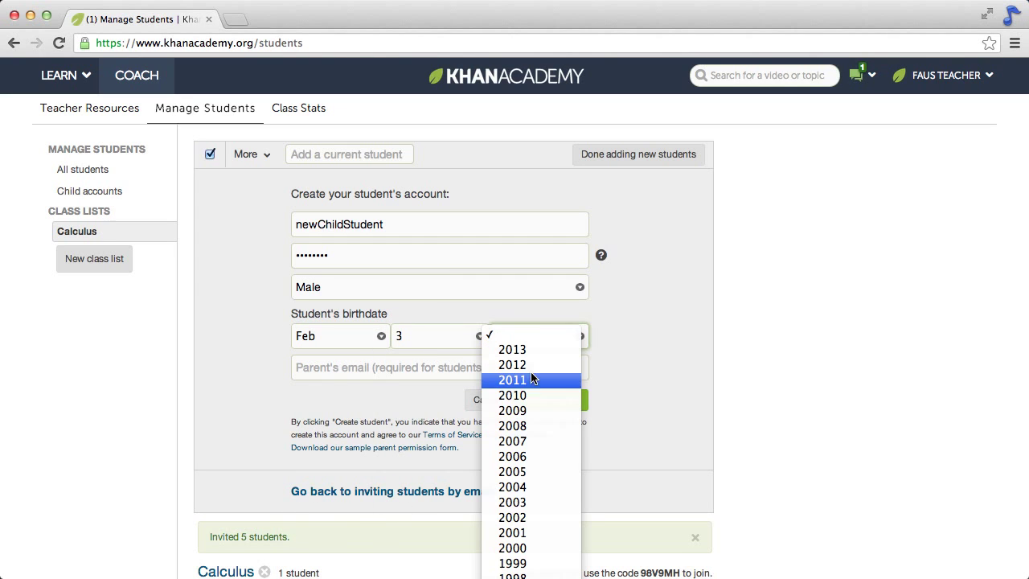
left_click(533, 411)
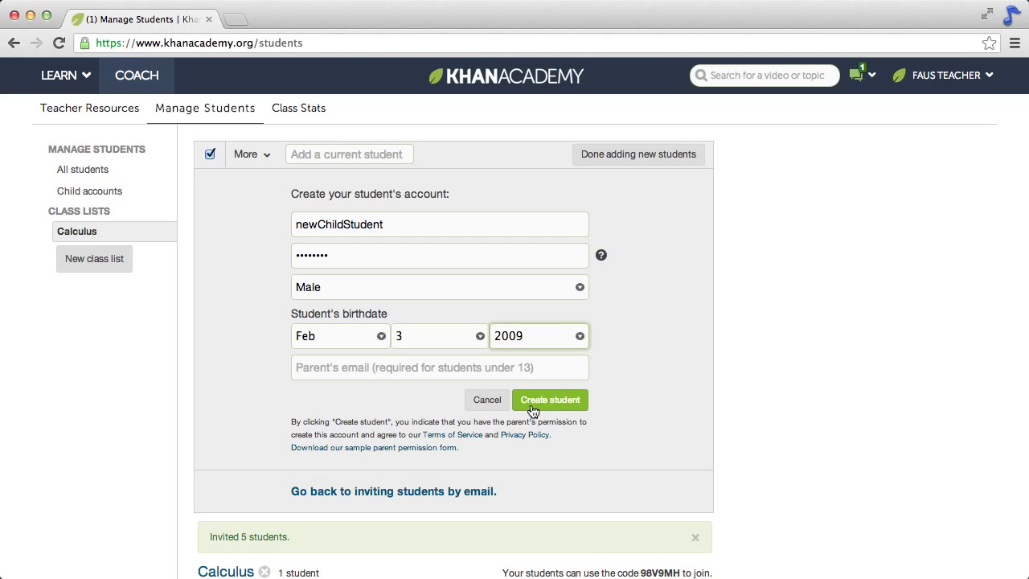
- Copy the parent's e-mail from C7 of the Calculus spreadsheet into the form, create the student account and check its entry among the active students
left_click(497, 370)
key("super+Tab")
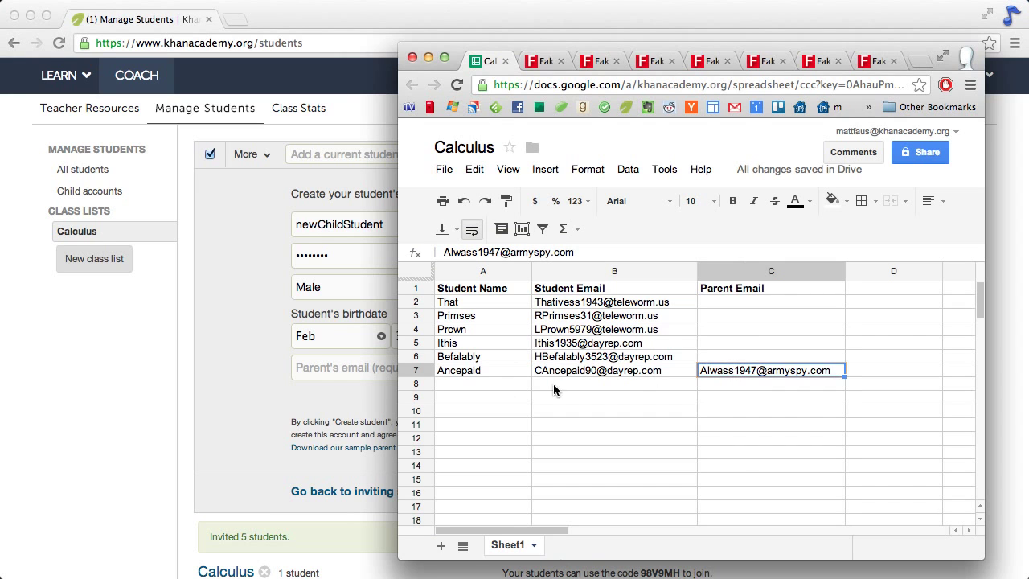
left_click(353, 366)
key("super+v")
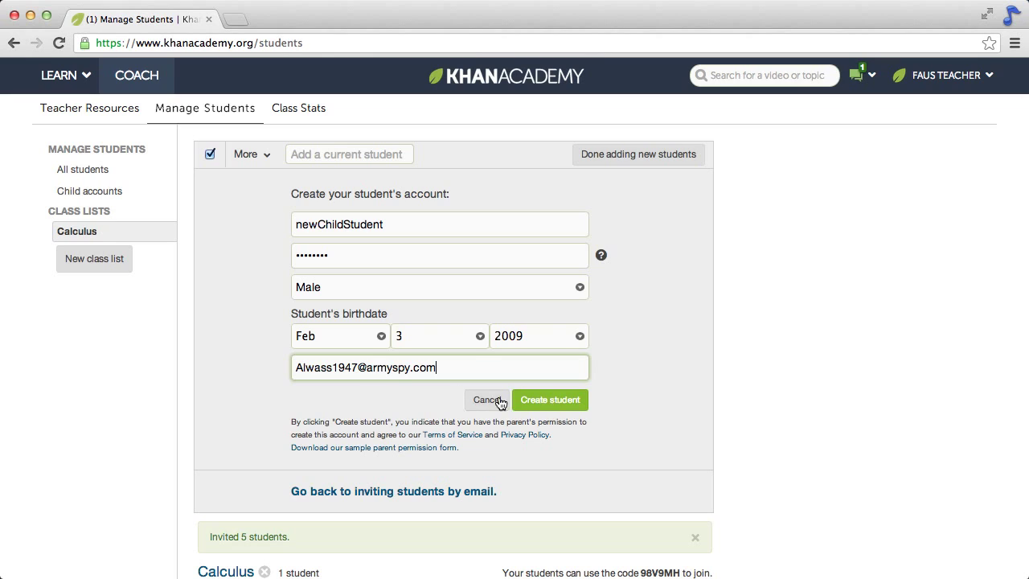
left_click(552, 400)
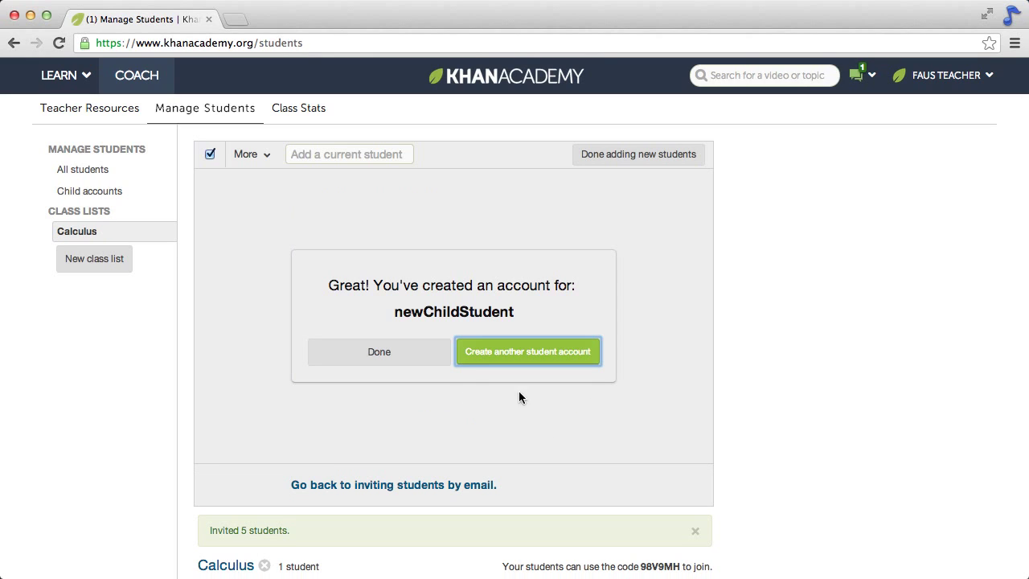
left_click(414, 355)
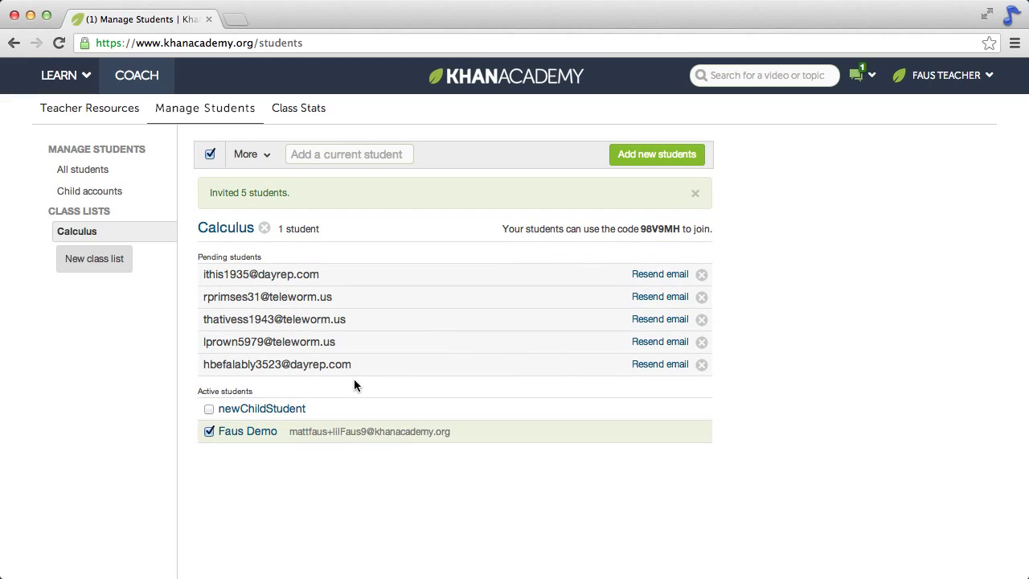
left_click_drag(307, 408, 221, 408)
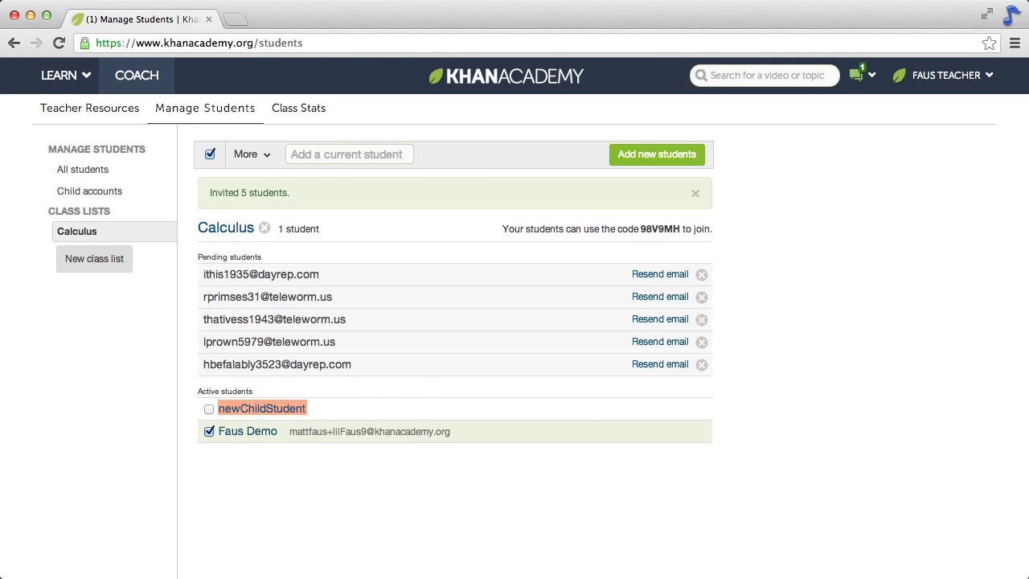
- Switch to the demo student's browser window, log out of that account and open the Khan Academy login page
key("super+Tab")
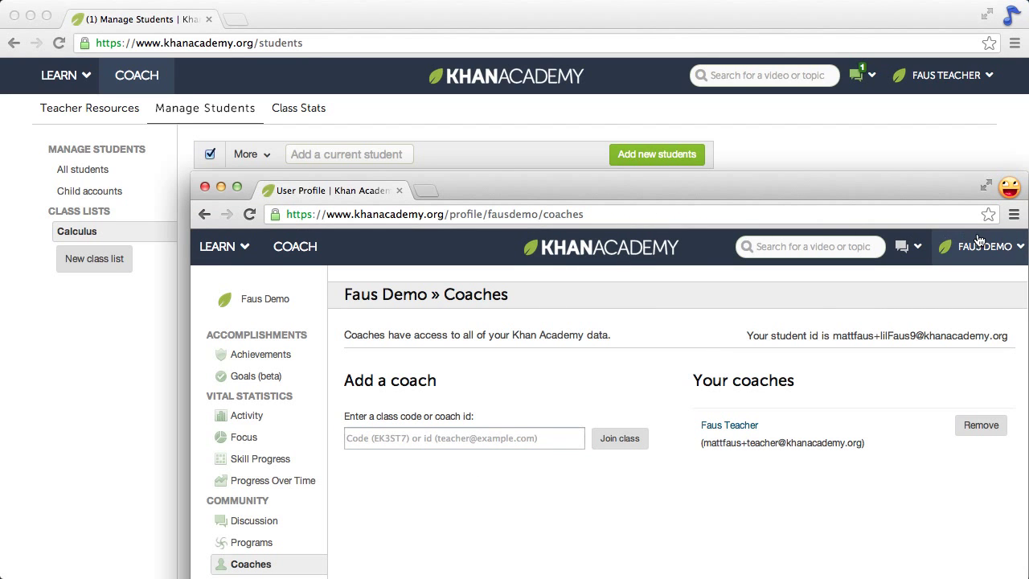
left_click(977, 242)
left_click(740, 336)
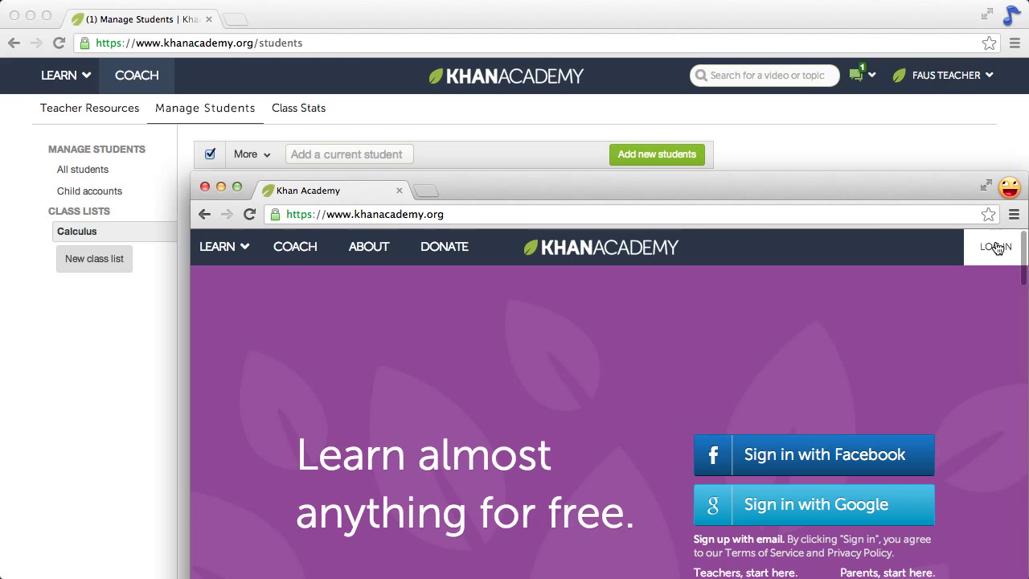
left_click(982, 245)
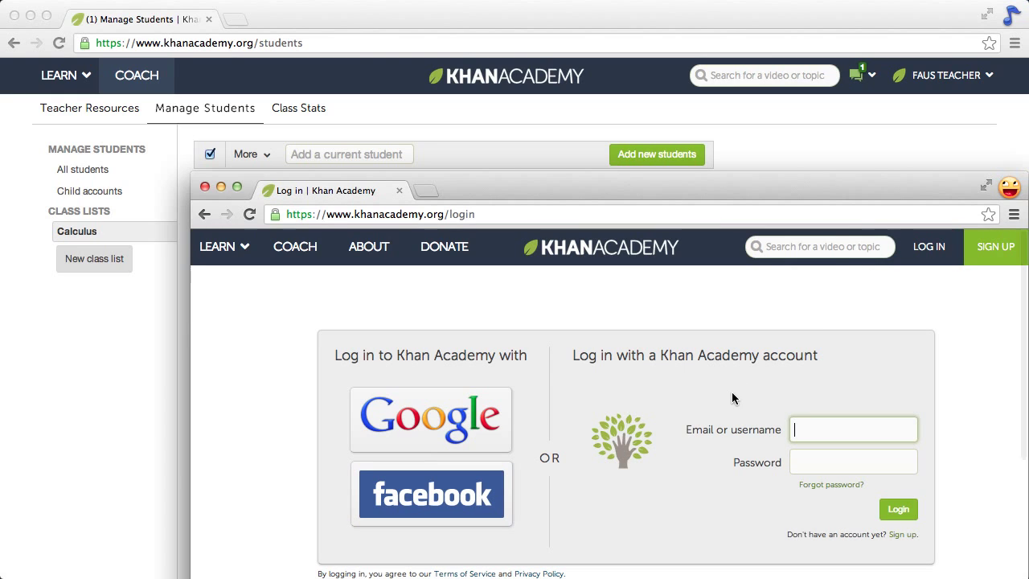
- Log in with the username newChildStudent and the account password
type("newChil")
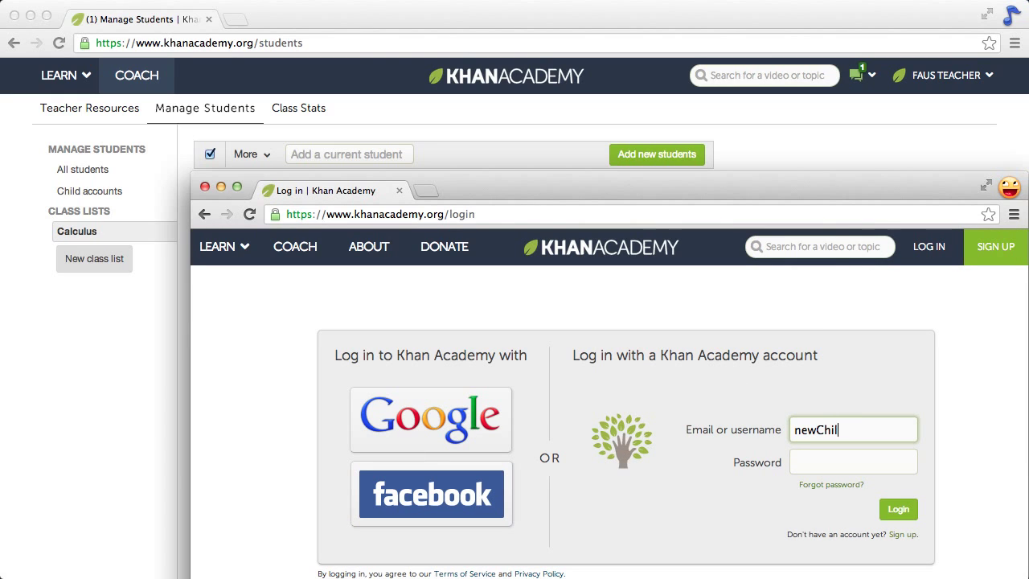
type("dStudent")
key("Tab")
type("password")
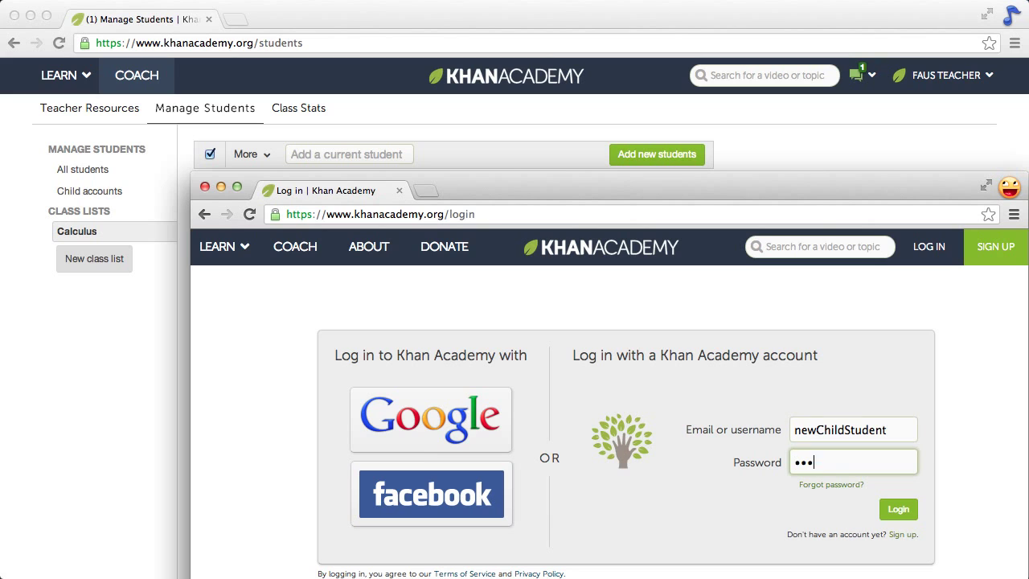
left_click(912, 509)
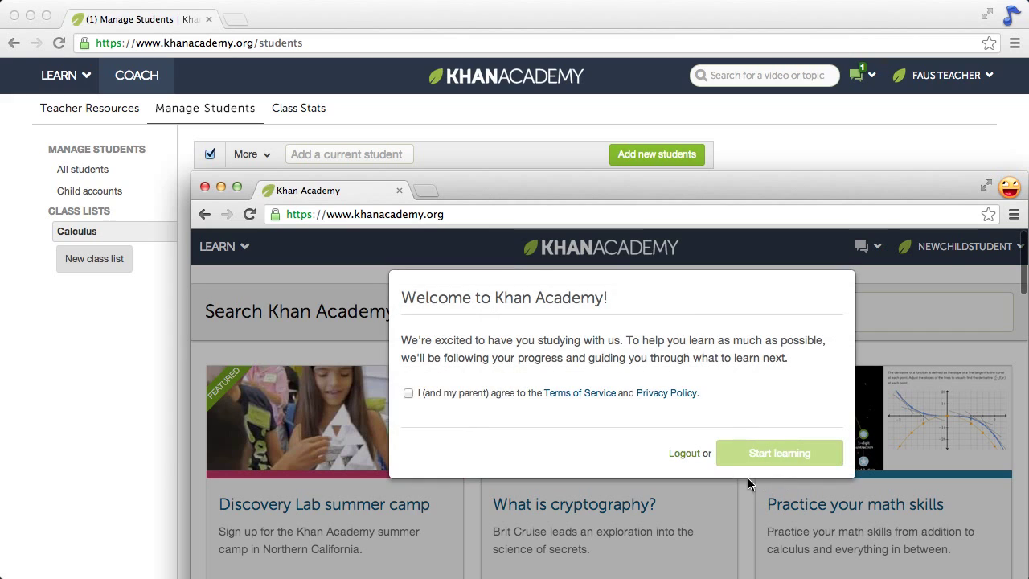
- Accept the Terms of Service and Privacy Policy, start learning, and return to the teacher's student management window
left_click(408, 393)
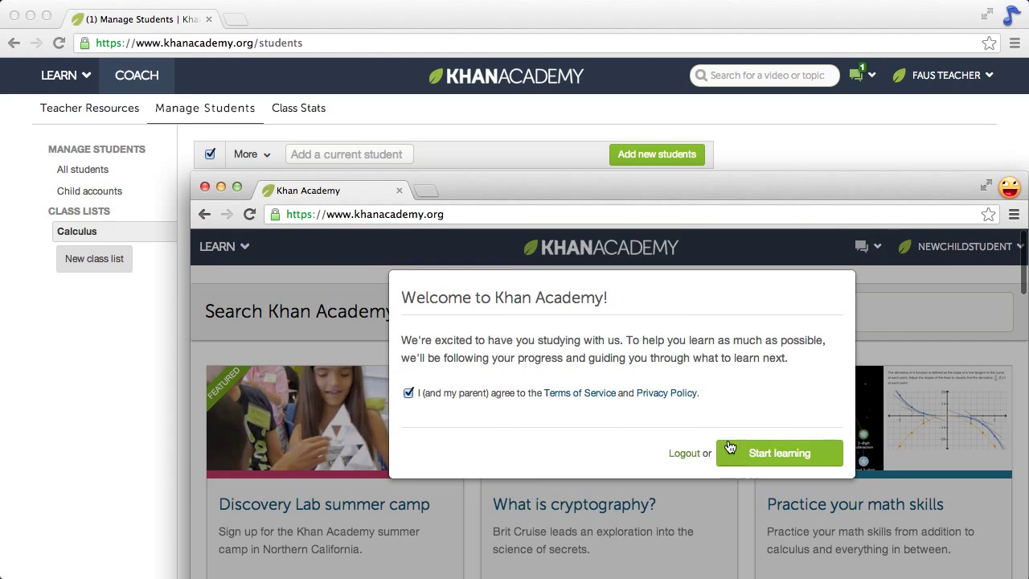
left_click(759, 455)
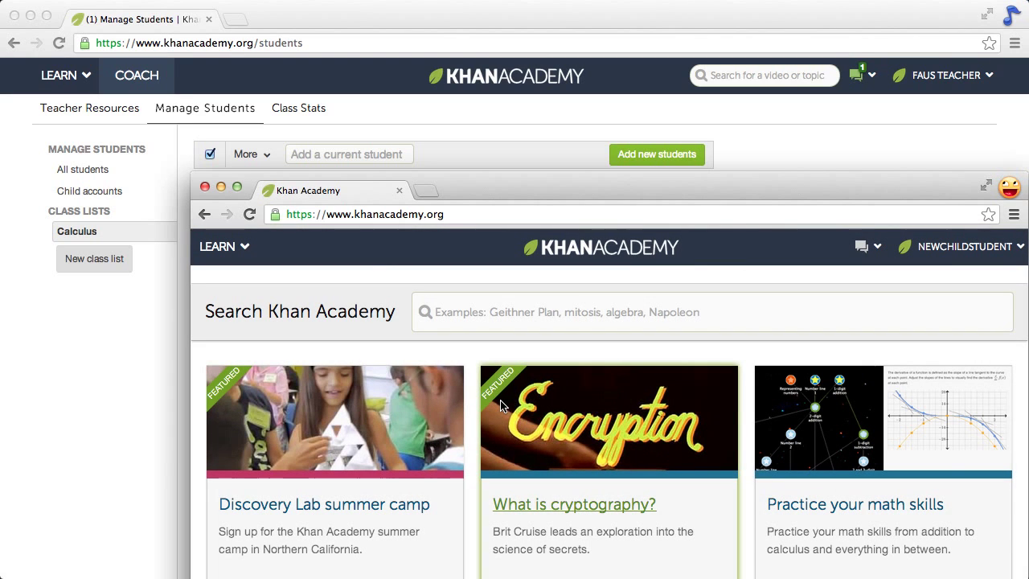
left_click(462, 173)
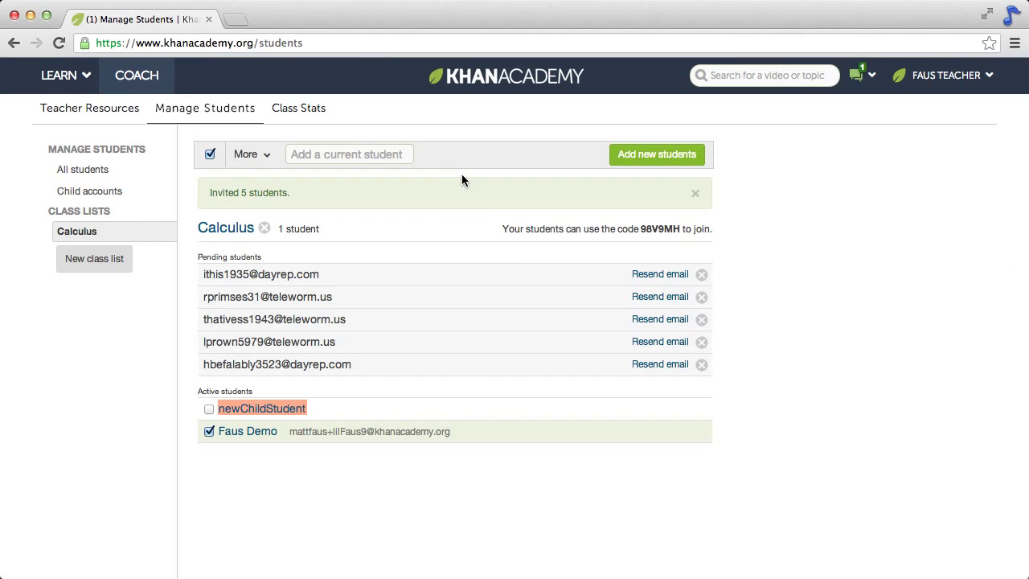